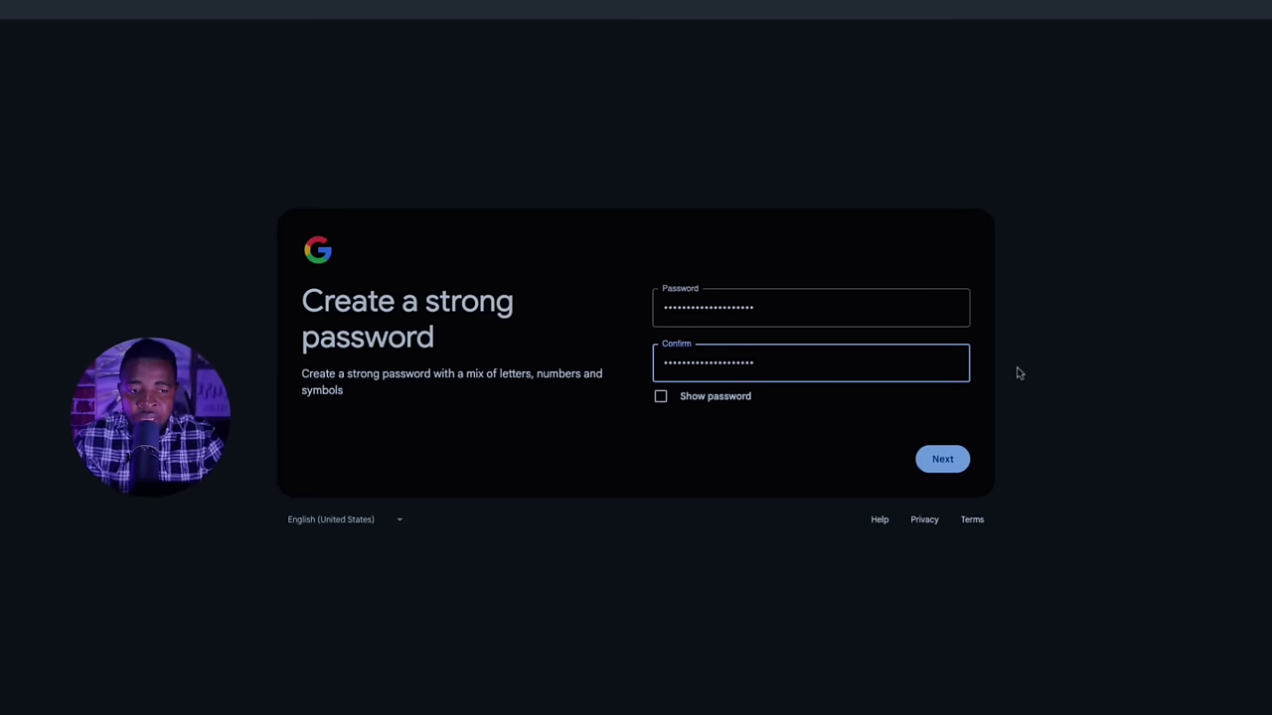
Submit the new password and try phone verification with a number, which gets rejected
click(952, 456)
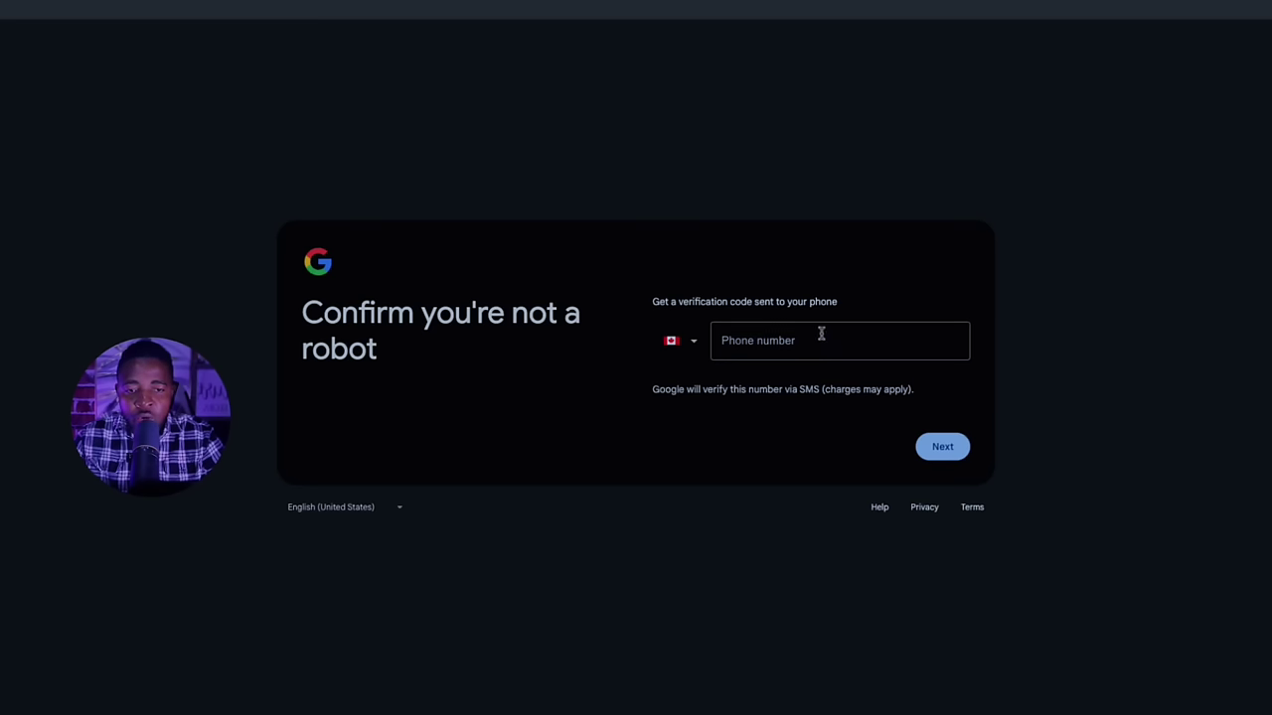
click(819, 338)
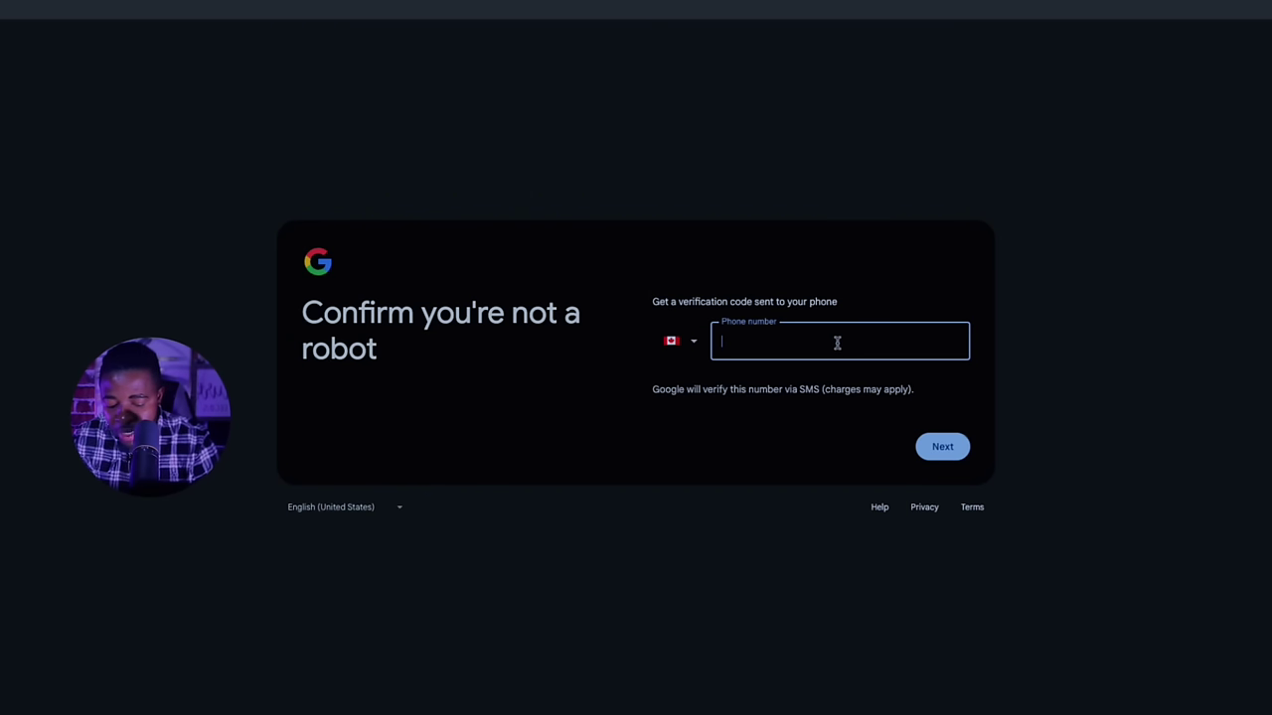
click(954, 447)
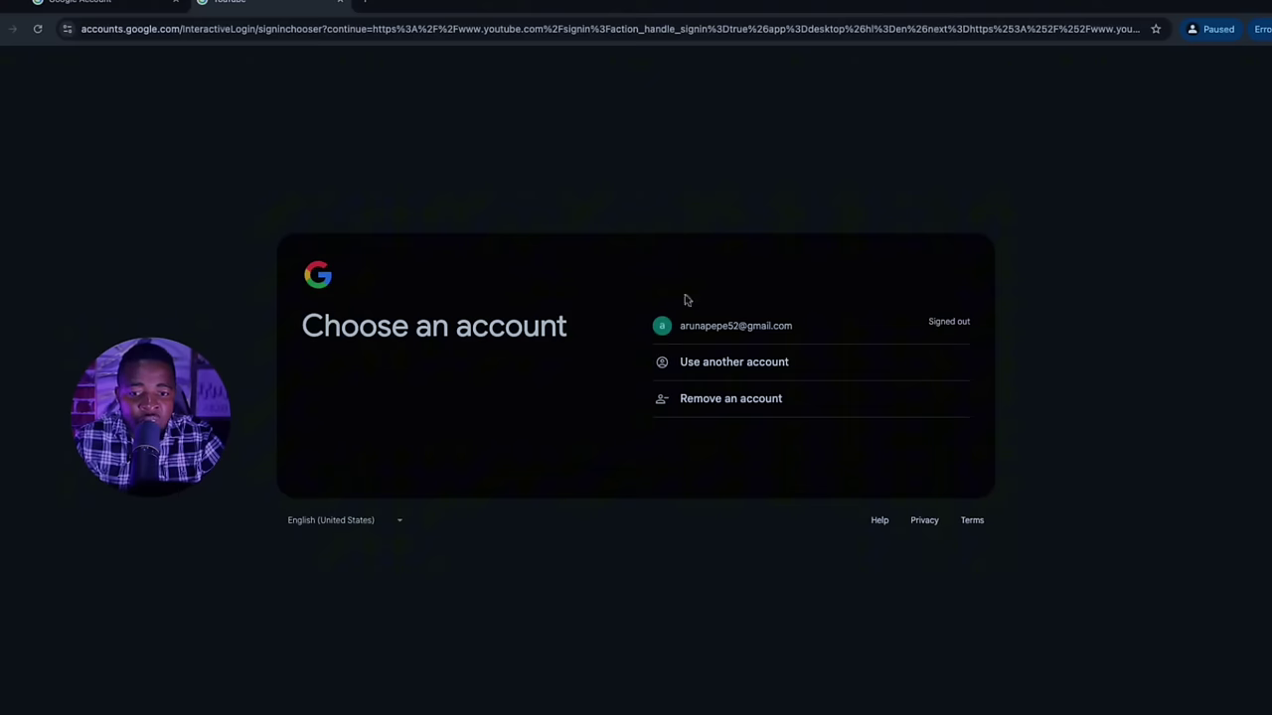
Sign in to the existing account, save the recovery information, and open Manage your Google Account
drag(761, 336, 792, 343)
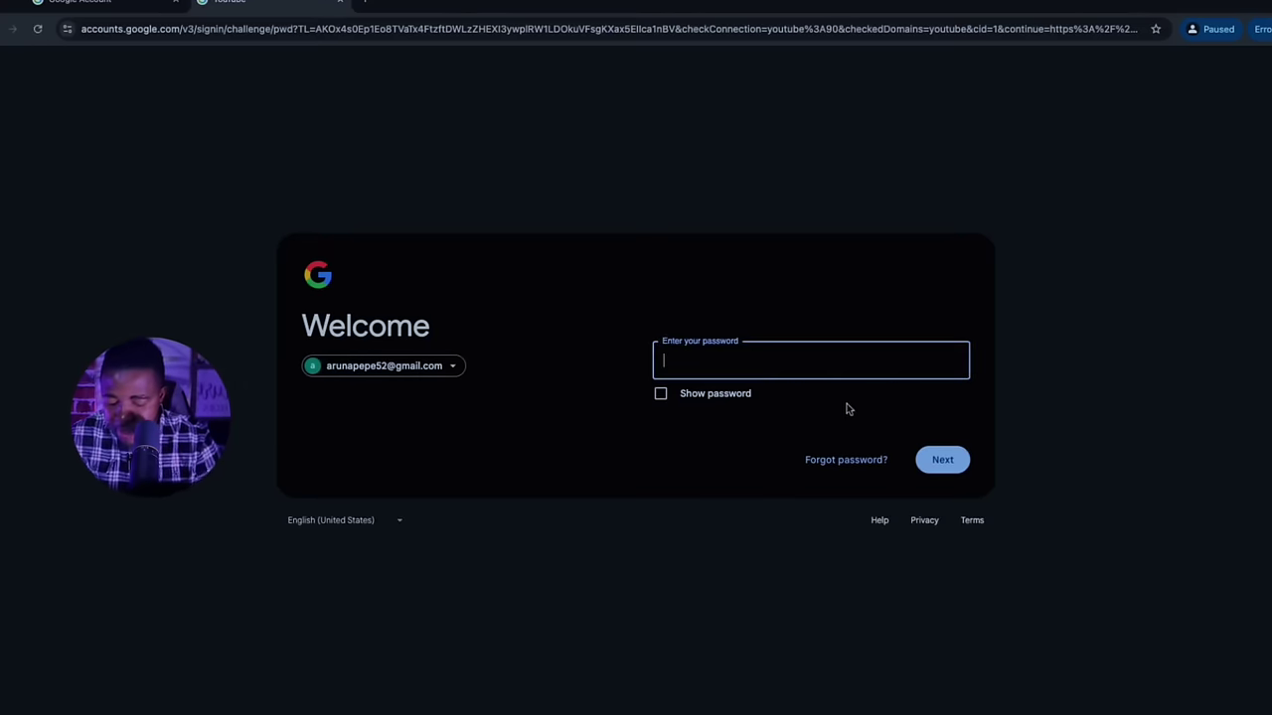
key(ctrl+v)
click(944, 460)
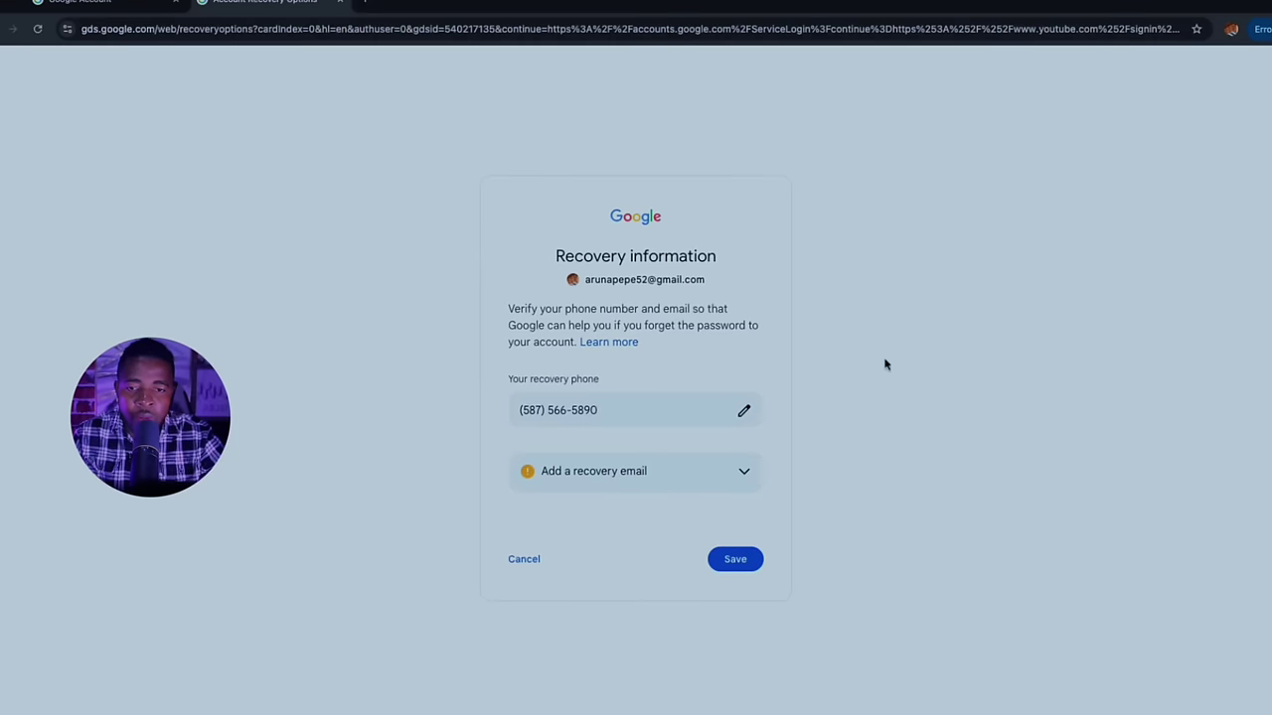
click(735, 560)
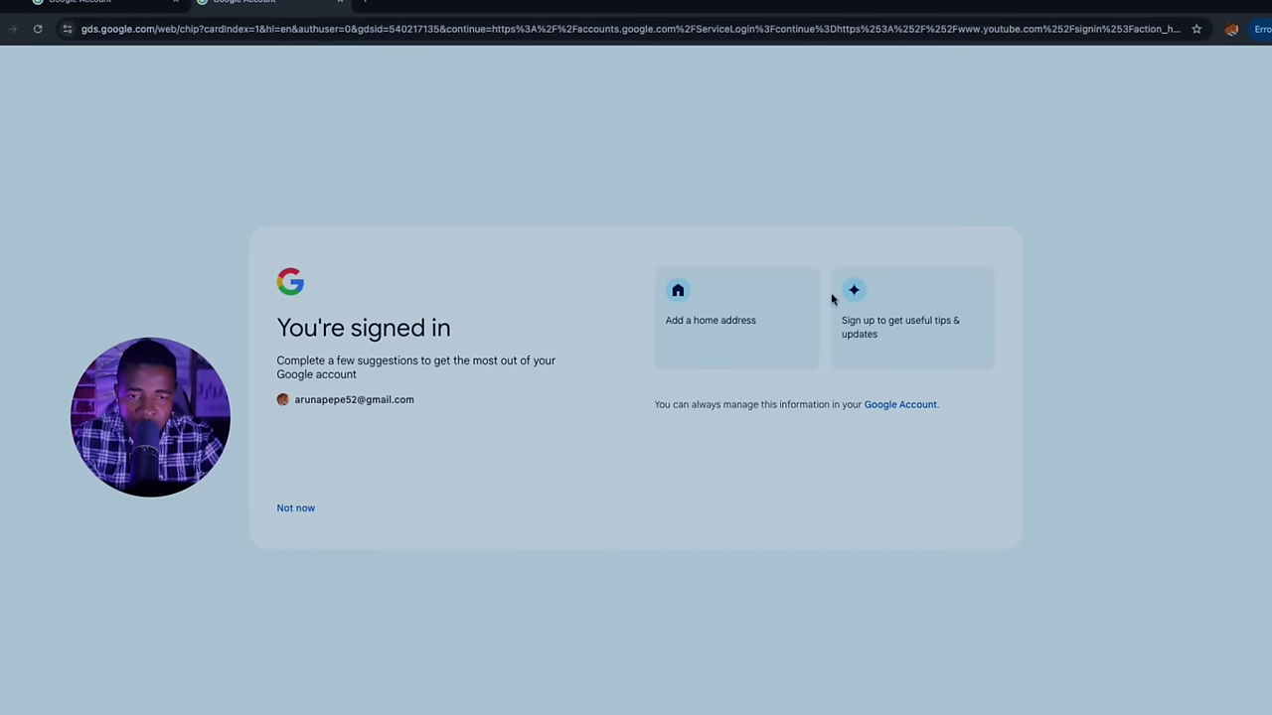
click(1231, 31)
click(1065, 232)
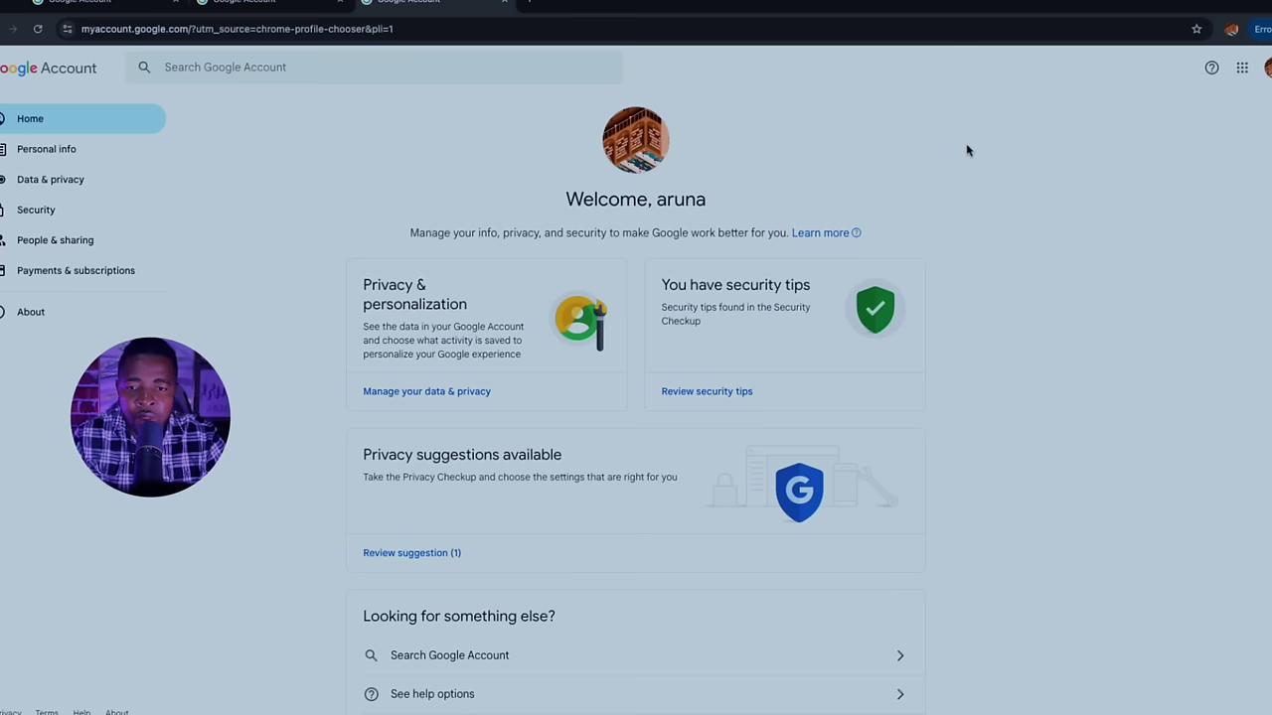
Open YouTube from the Google apps grid, sign in, and choose 'Create a channel' from the avatar menu
click(1266, 67)
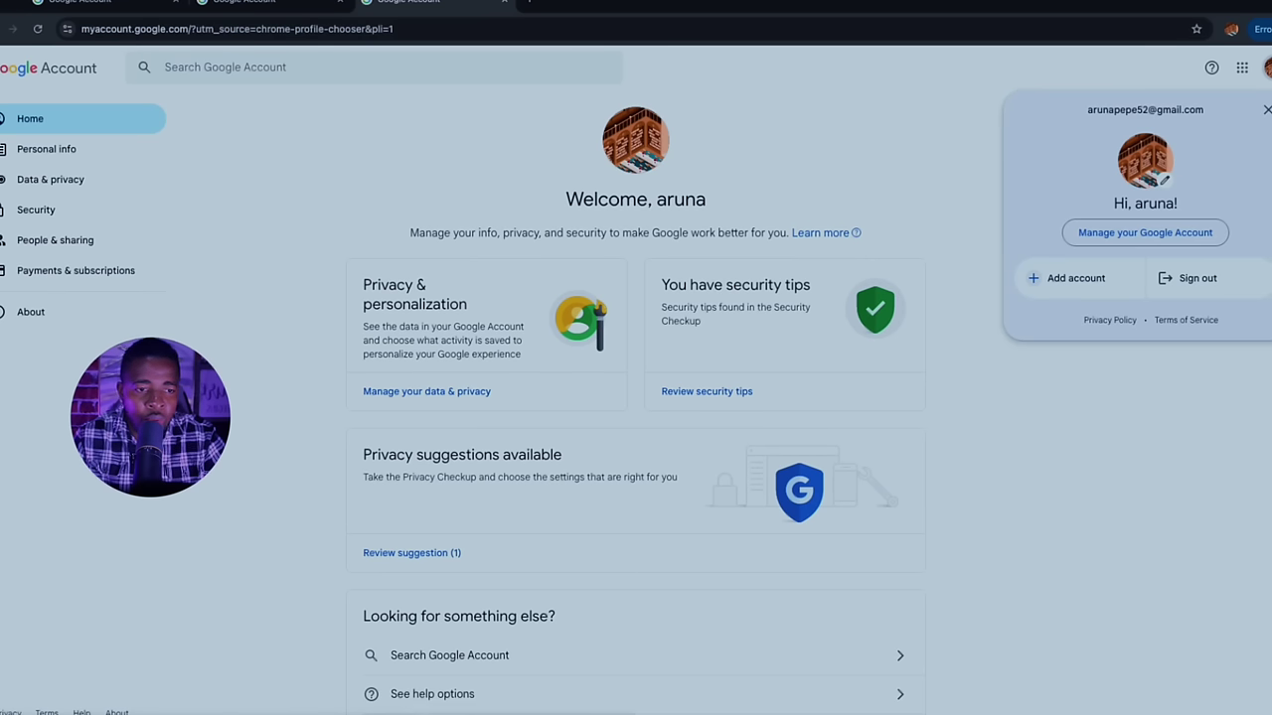
click(1242, 67)
click(1102, 209)
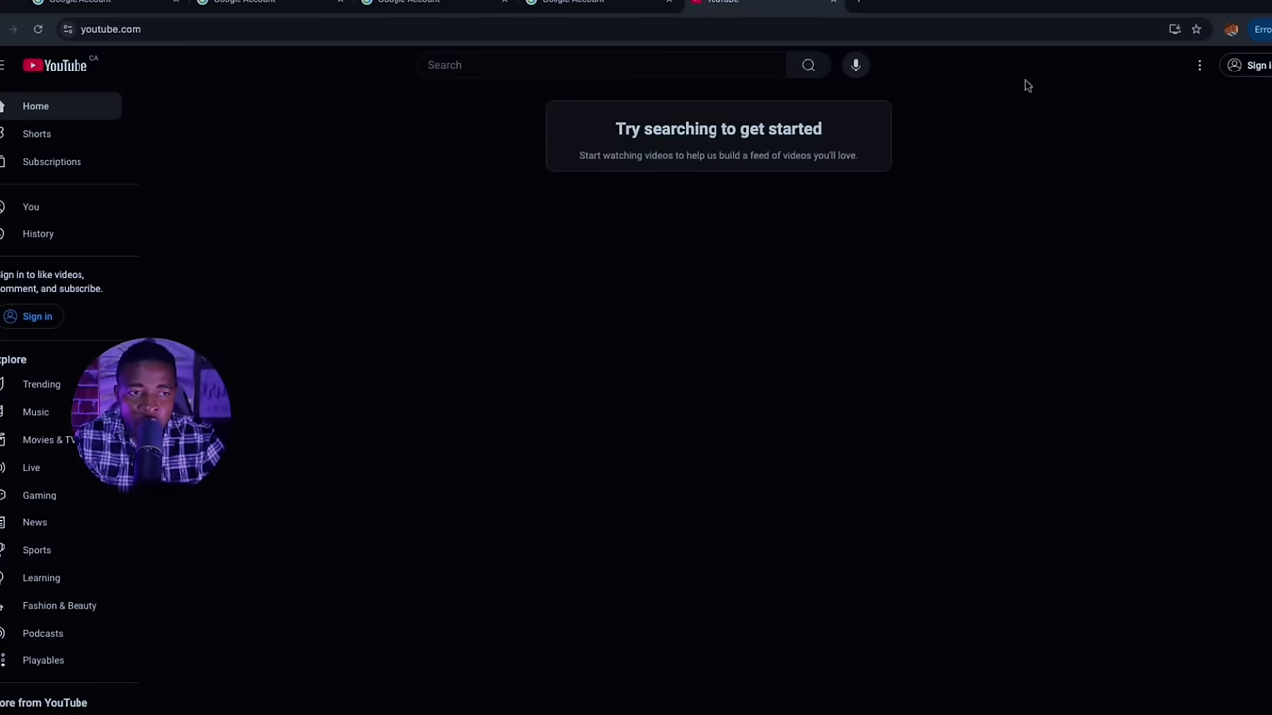
click(1254, 65)
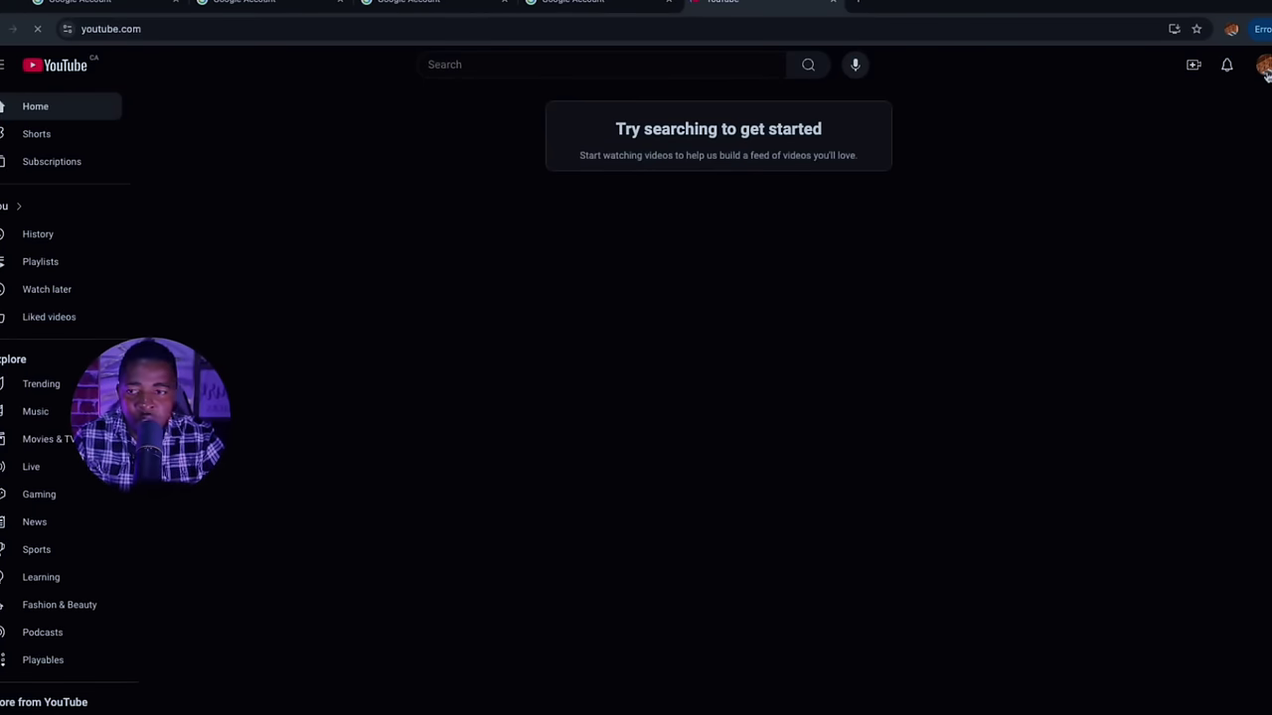
click(1260, 66)
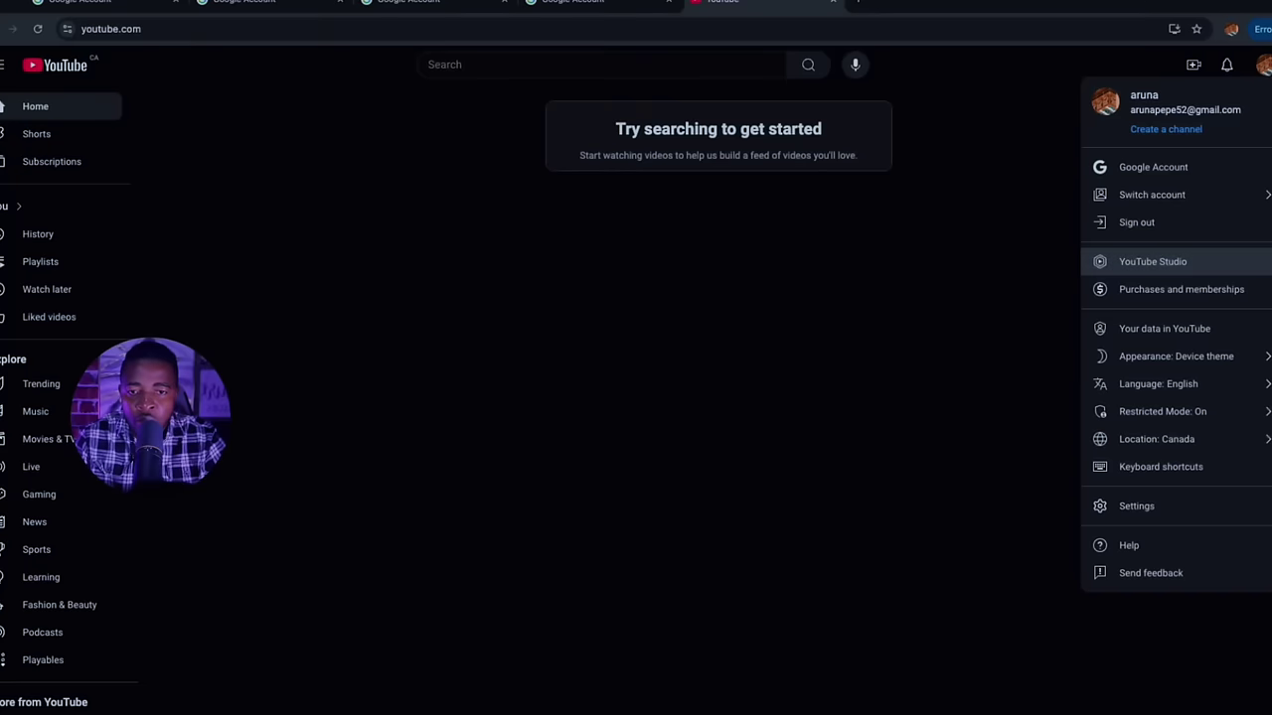
click(1153, 261)
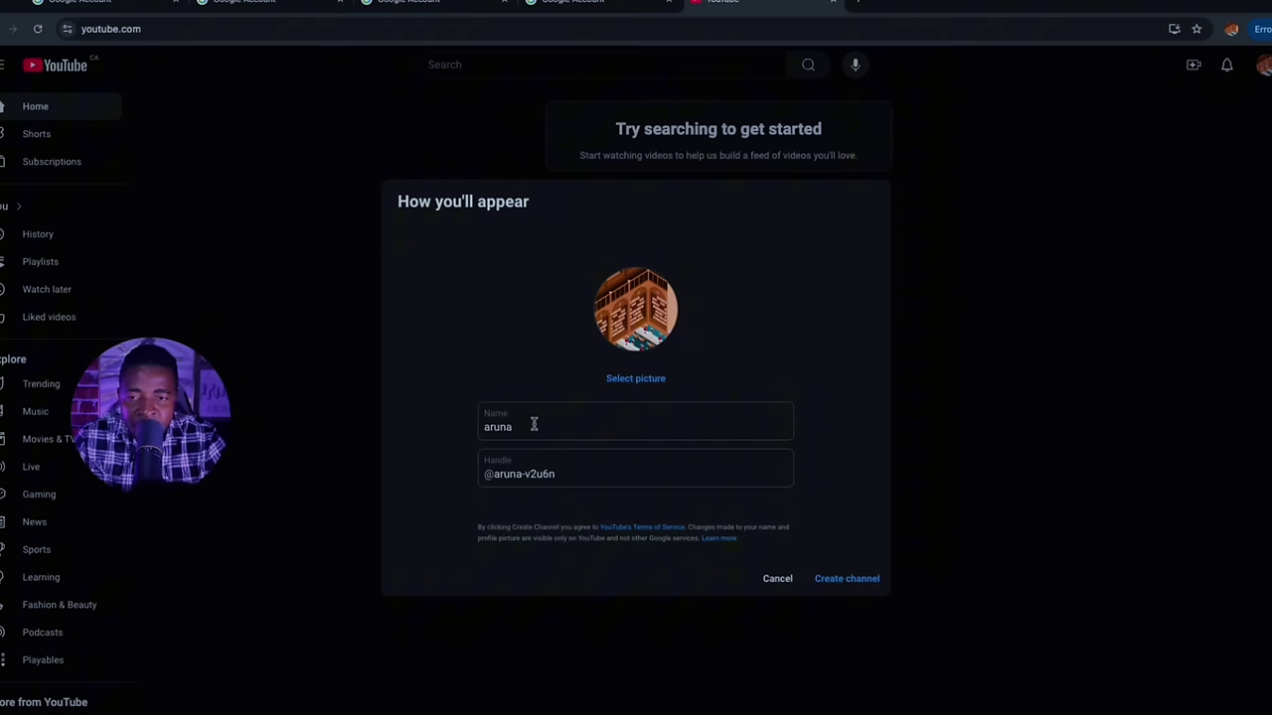
Append the surname to the channel name, keep the default picture, and create the channel
click(533, 425)
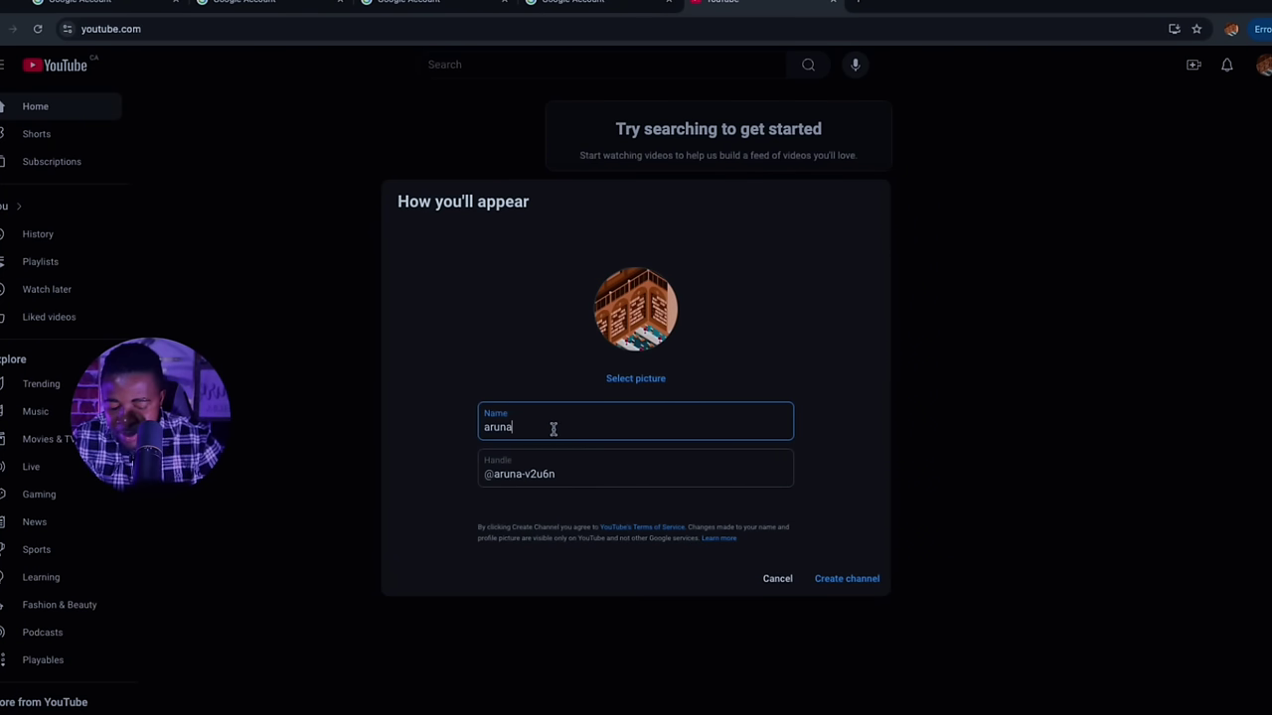
text(kamara)
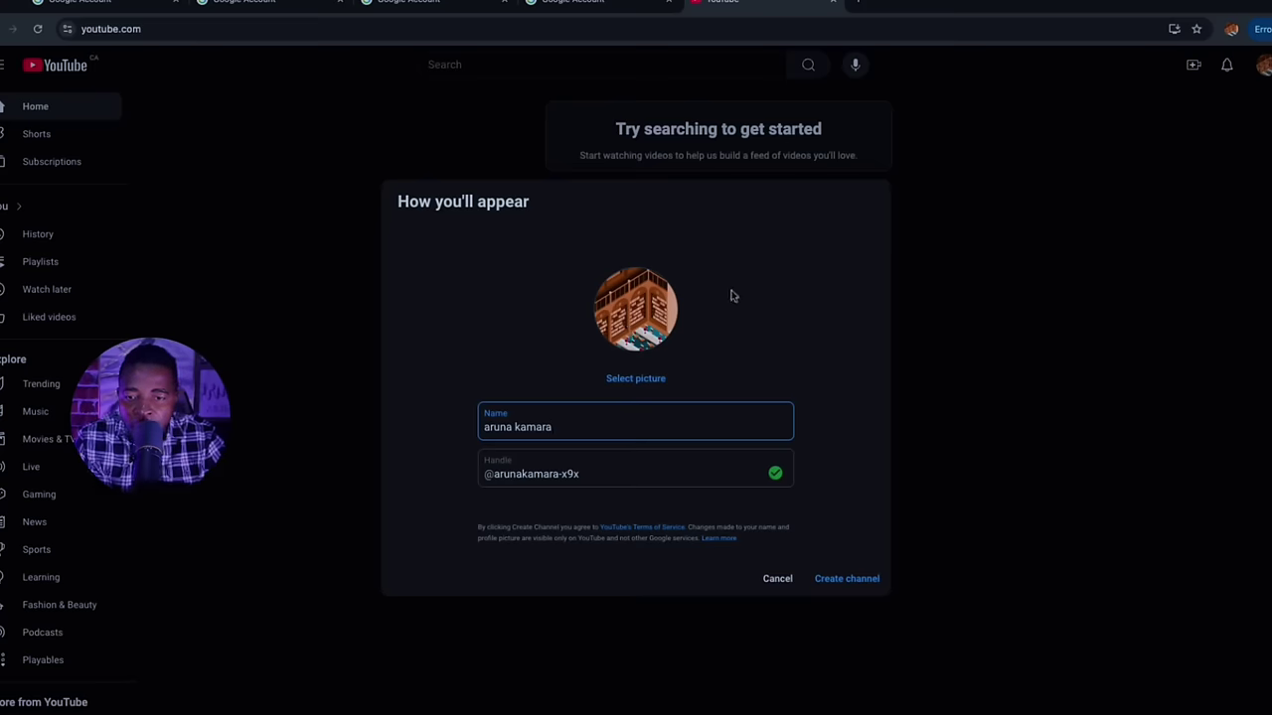
click(634, 378)
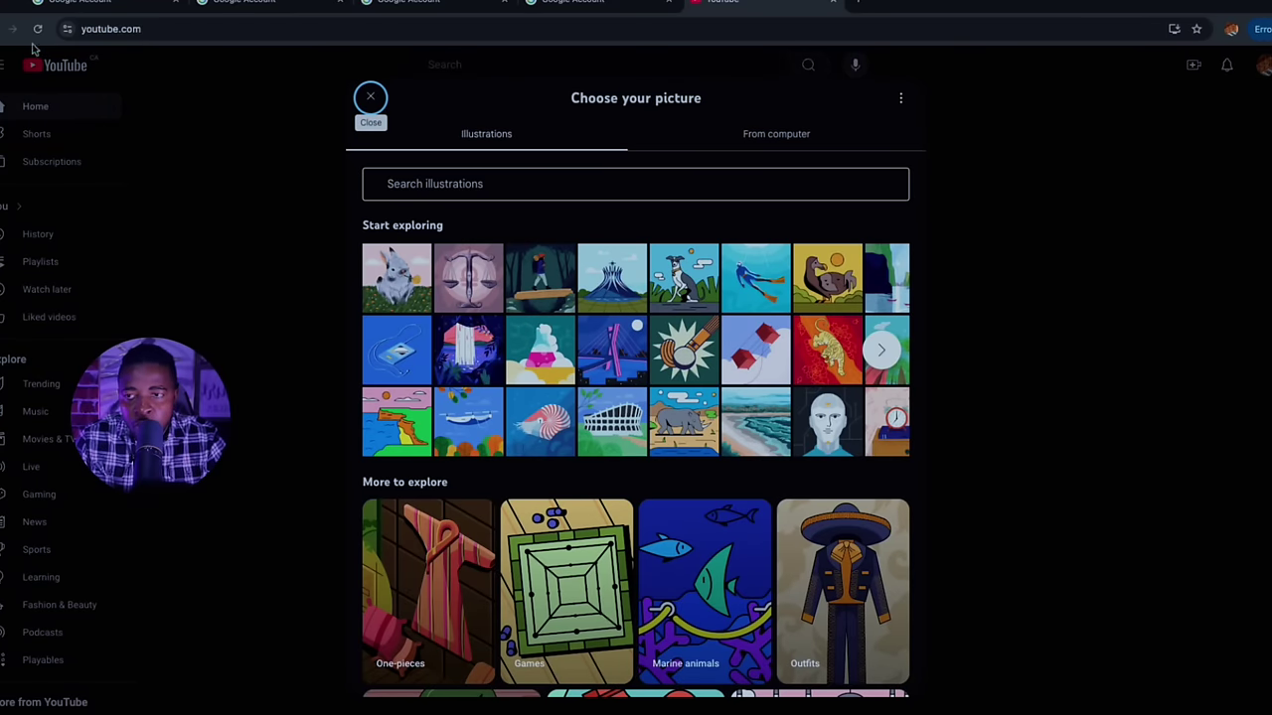
click(3, 33)
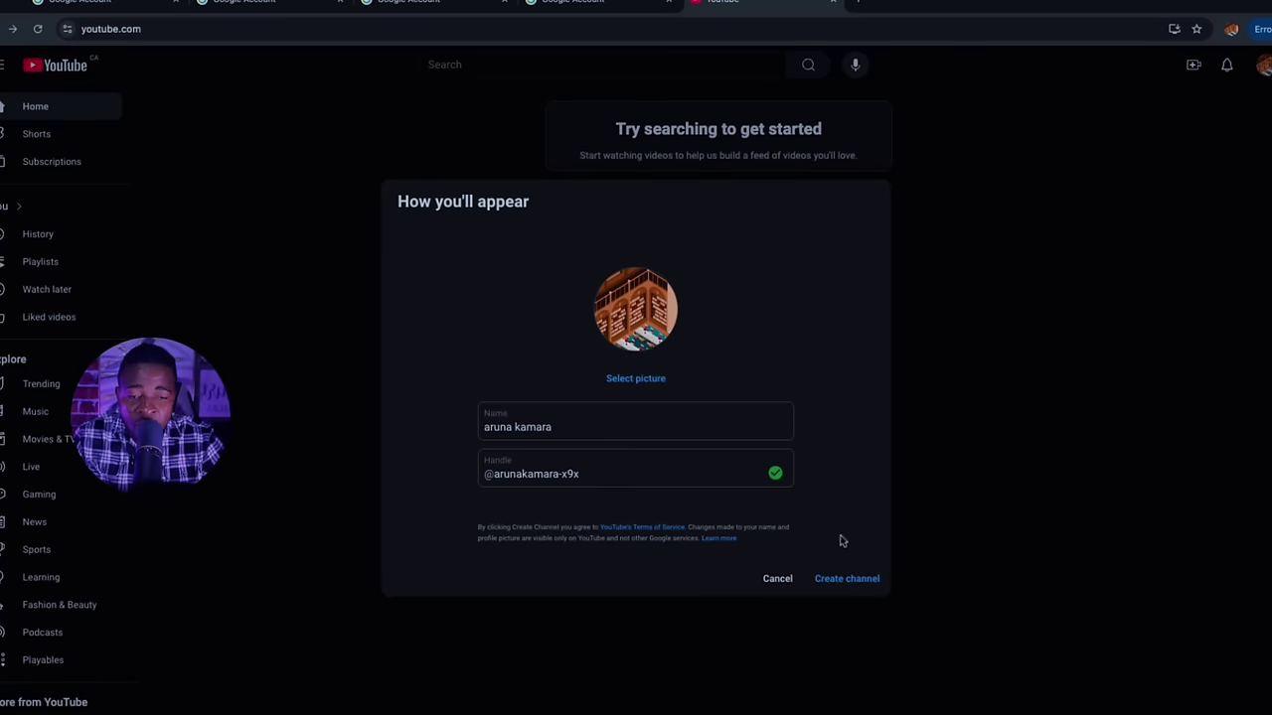
click(849, 578)
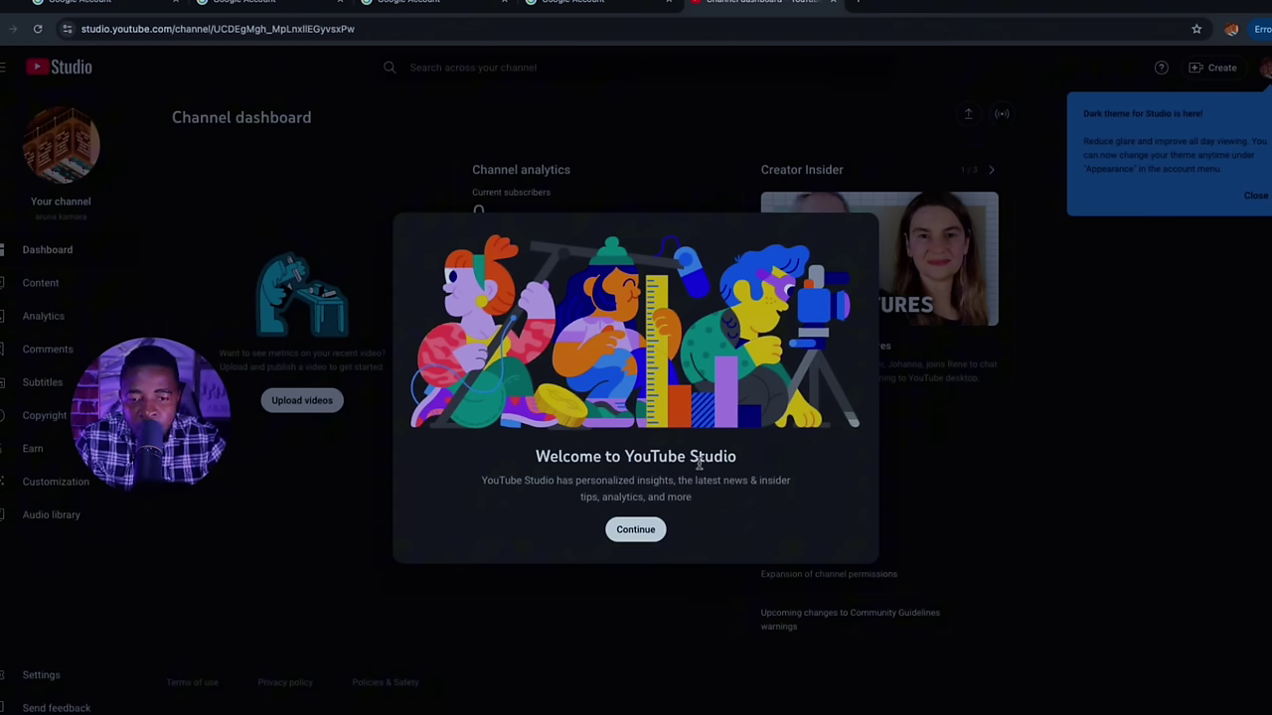
Close the Studio welcome dialog and dark theme card, then open Settings from the sidebar
click(636, 529)
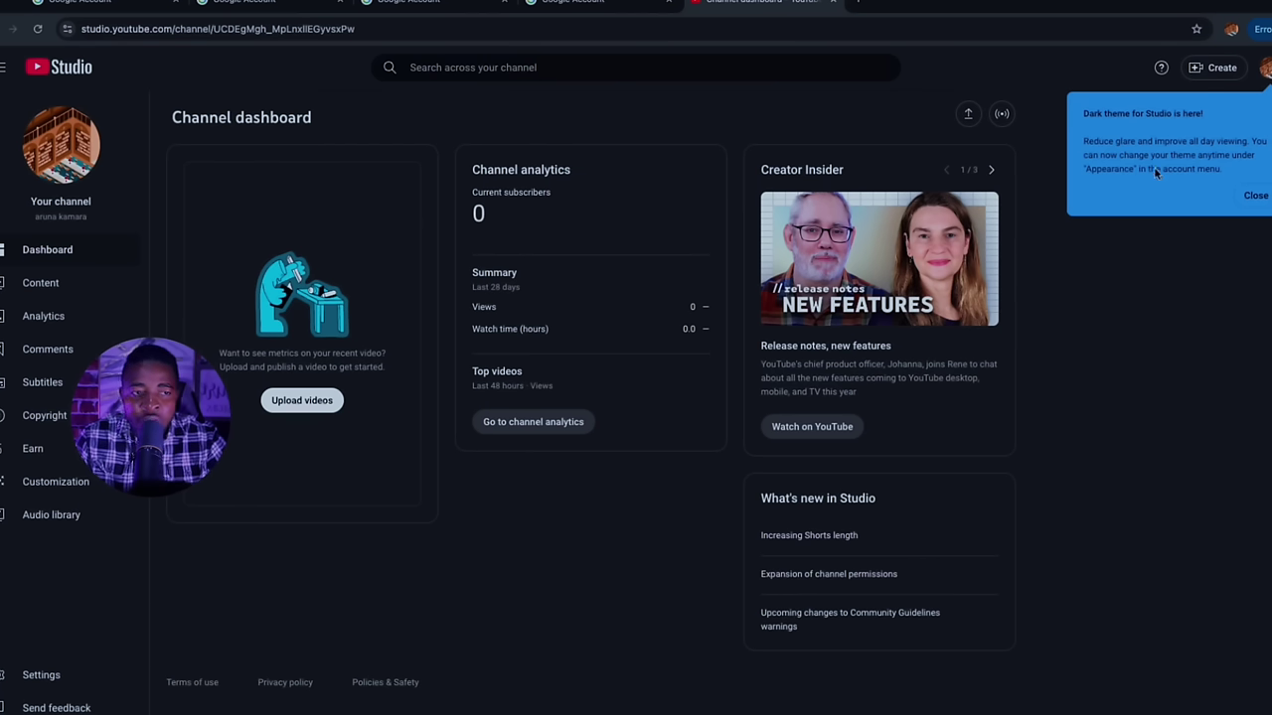
click(1260, 197)
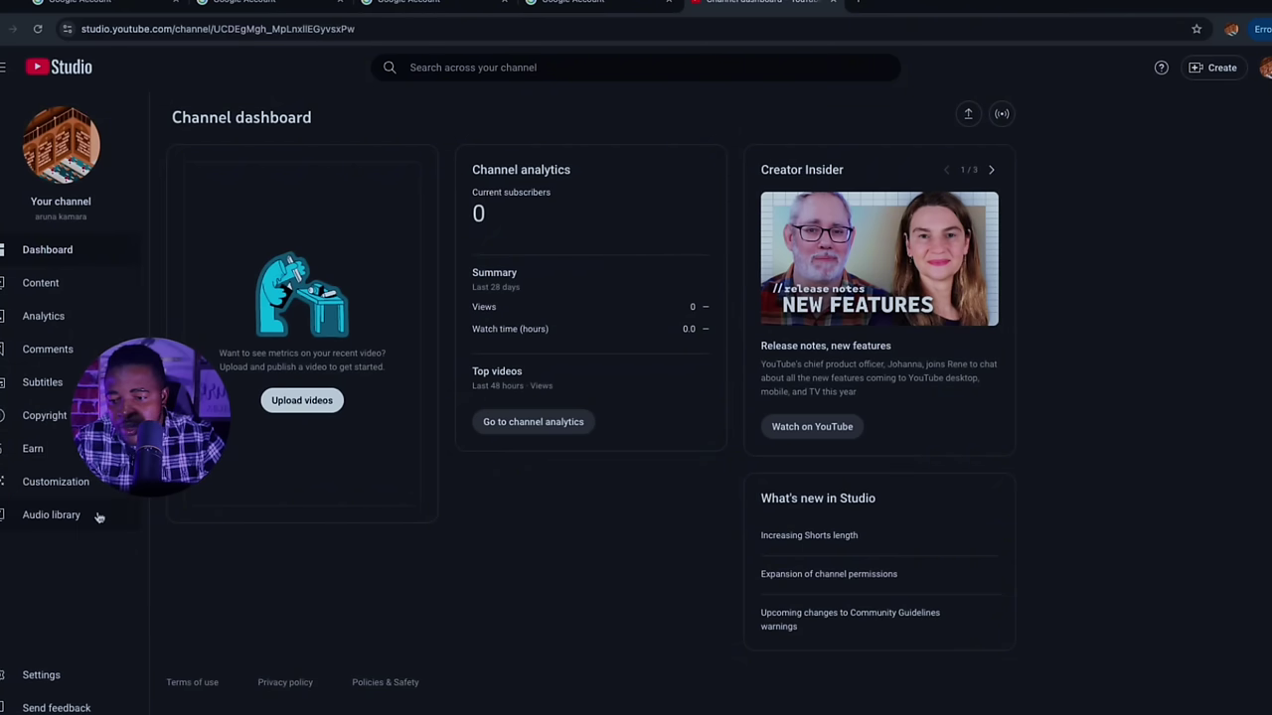
click(66, 675)
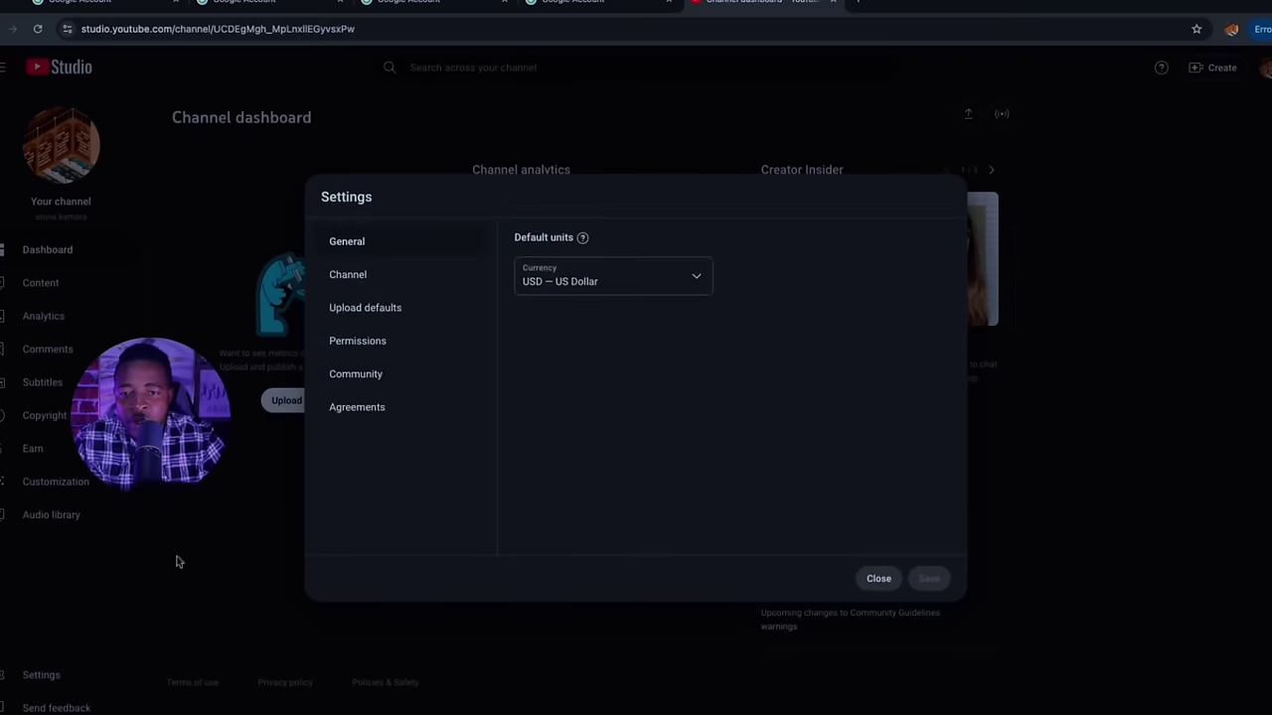
In Channel settings, view feature eligibility and review the Intermediate features requirements
click(377, 283)
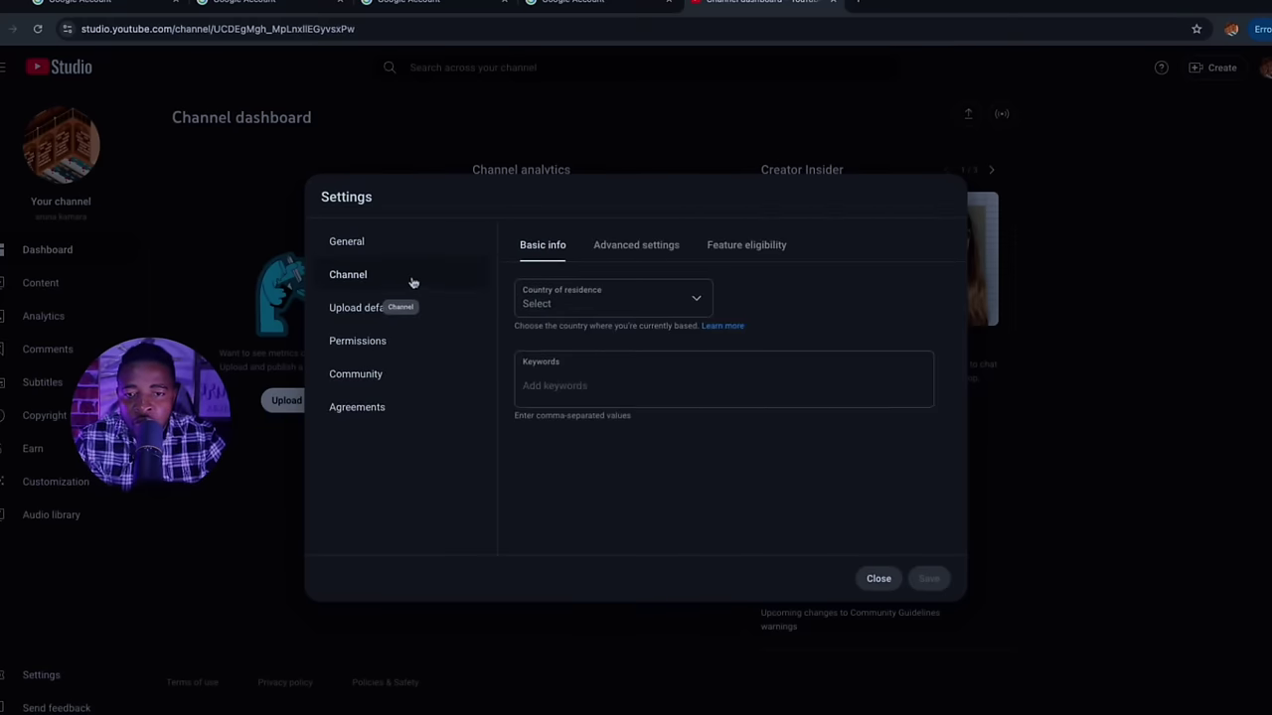
click(722, 247)
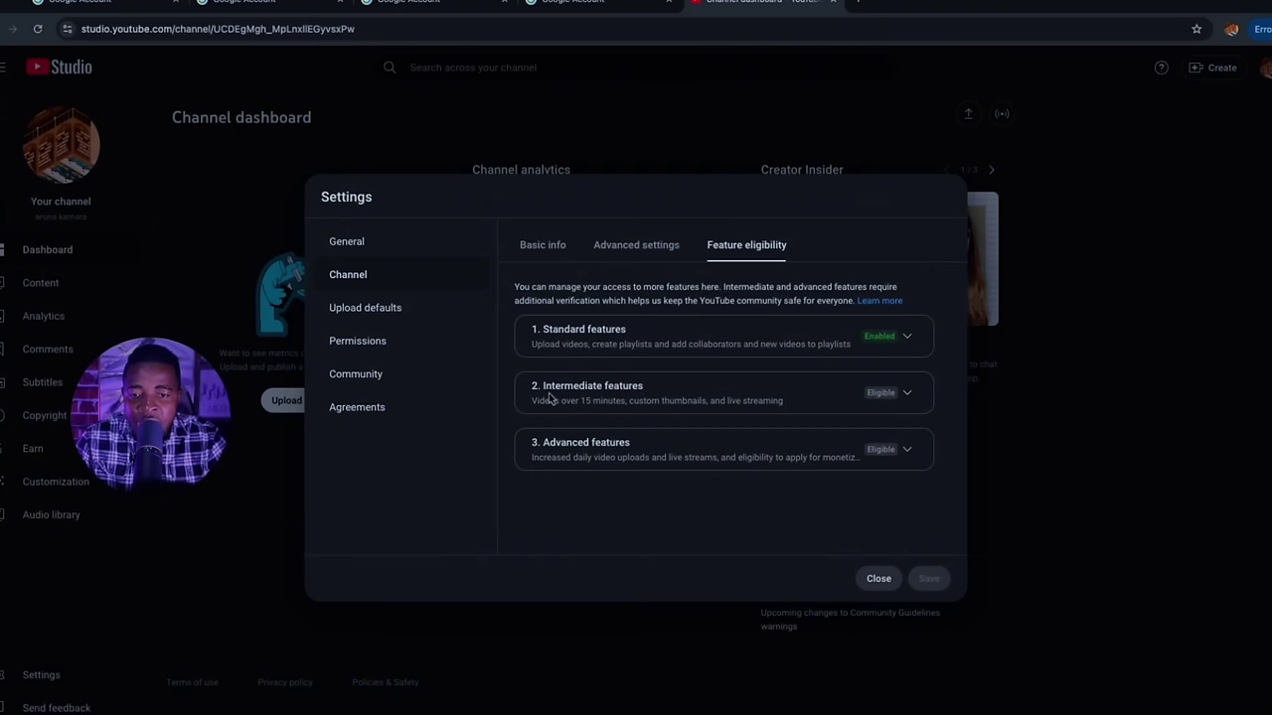
click(907, 395)
scroll(772, 409, down, 1)
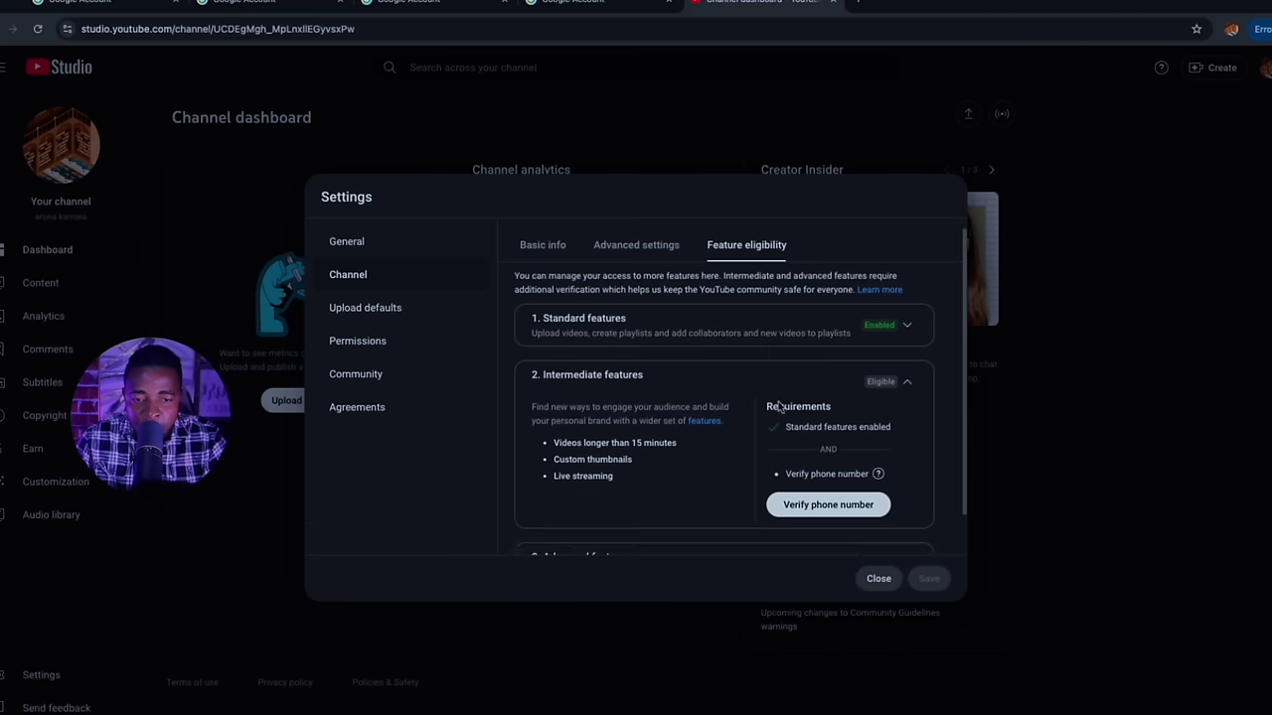
scroll(860, 444, down, 1)
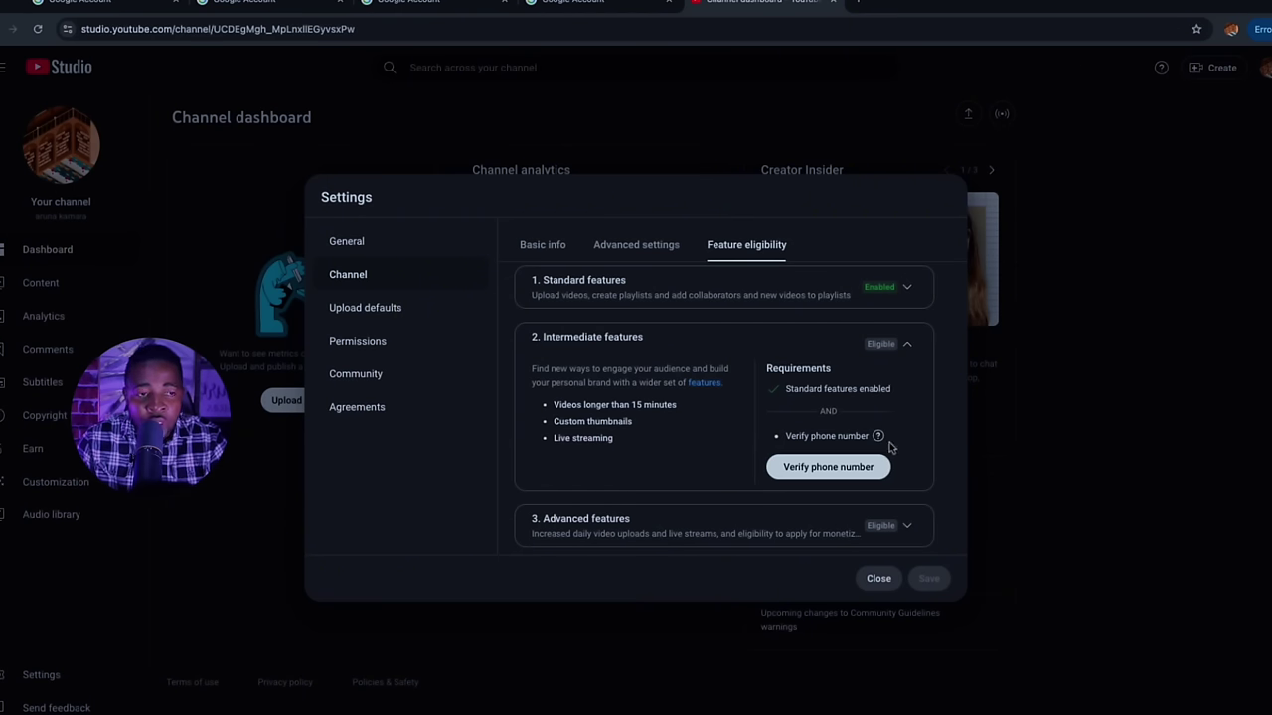
mouse_move(878, 436)
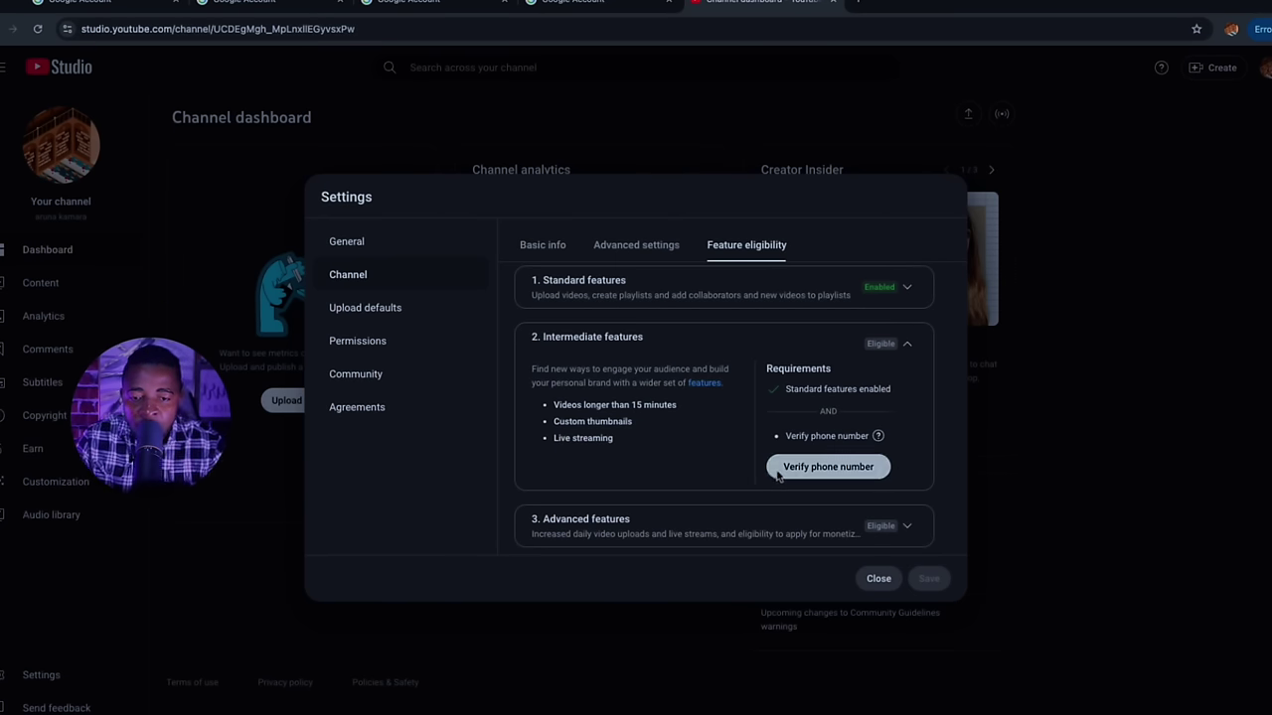
scroll(895, 457, down, 1)
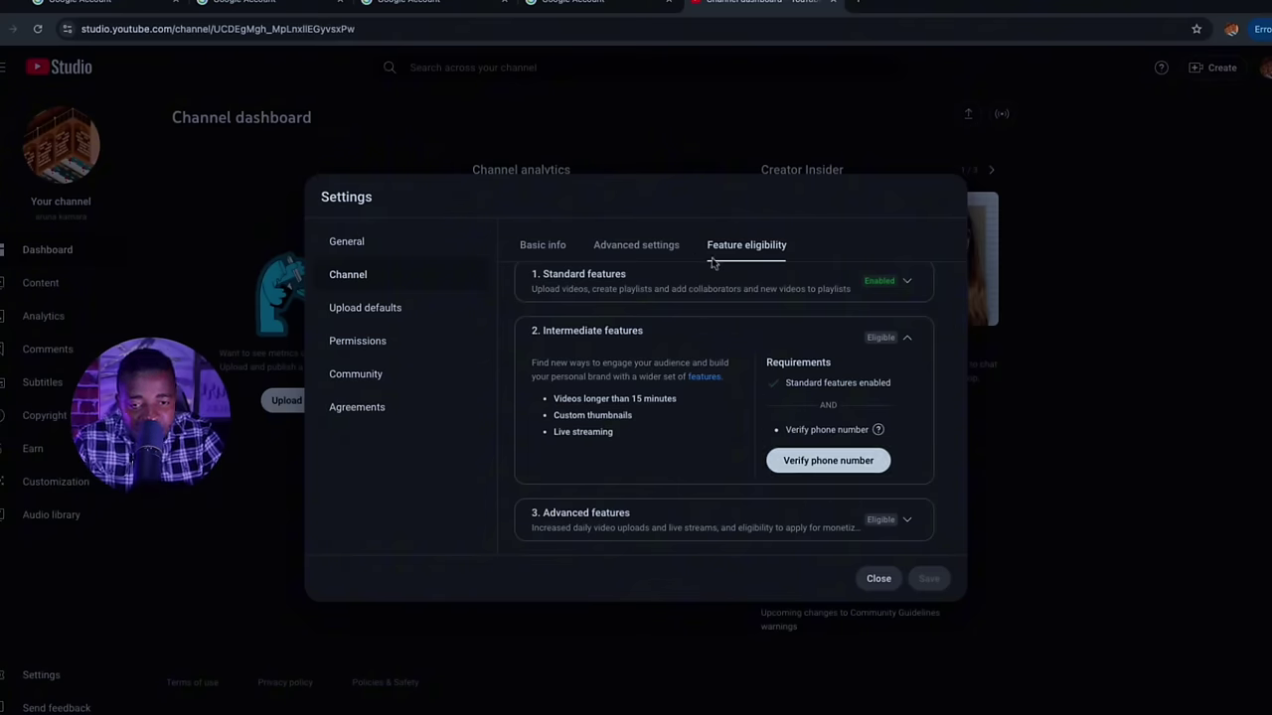
click(906, 337)
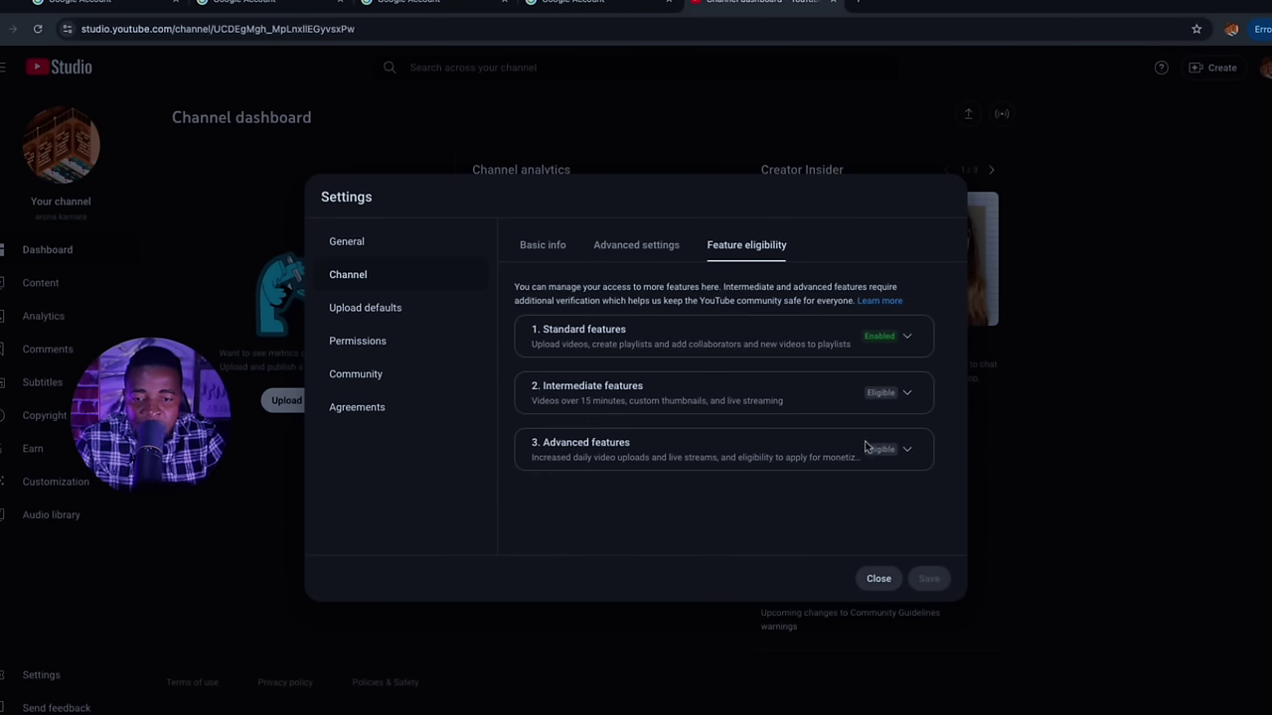
Review the Advanced features requirements, then view the Advanced settings Audience section
click(906, 449)
scroll(854, 491, down, 2)
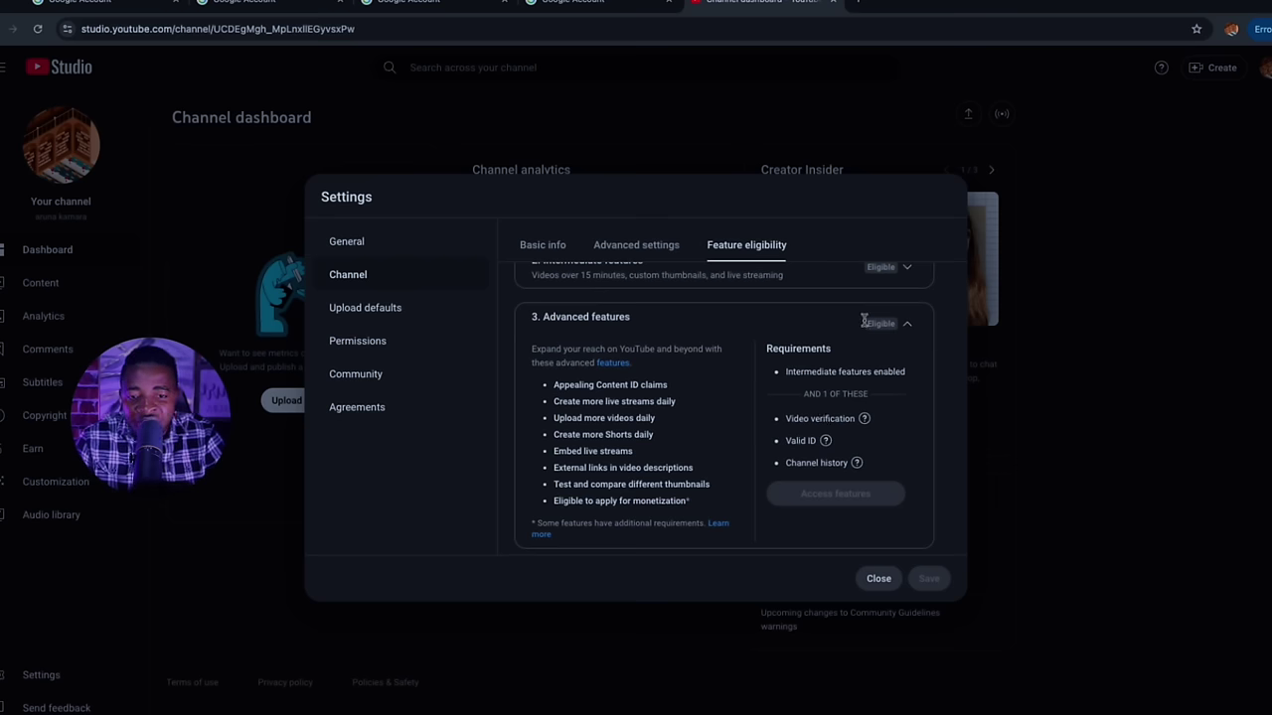
scroll(860, 403, down, 1)
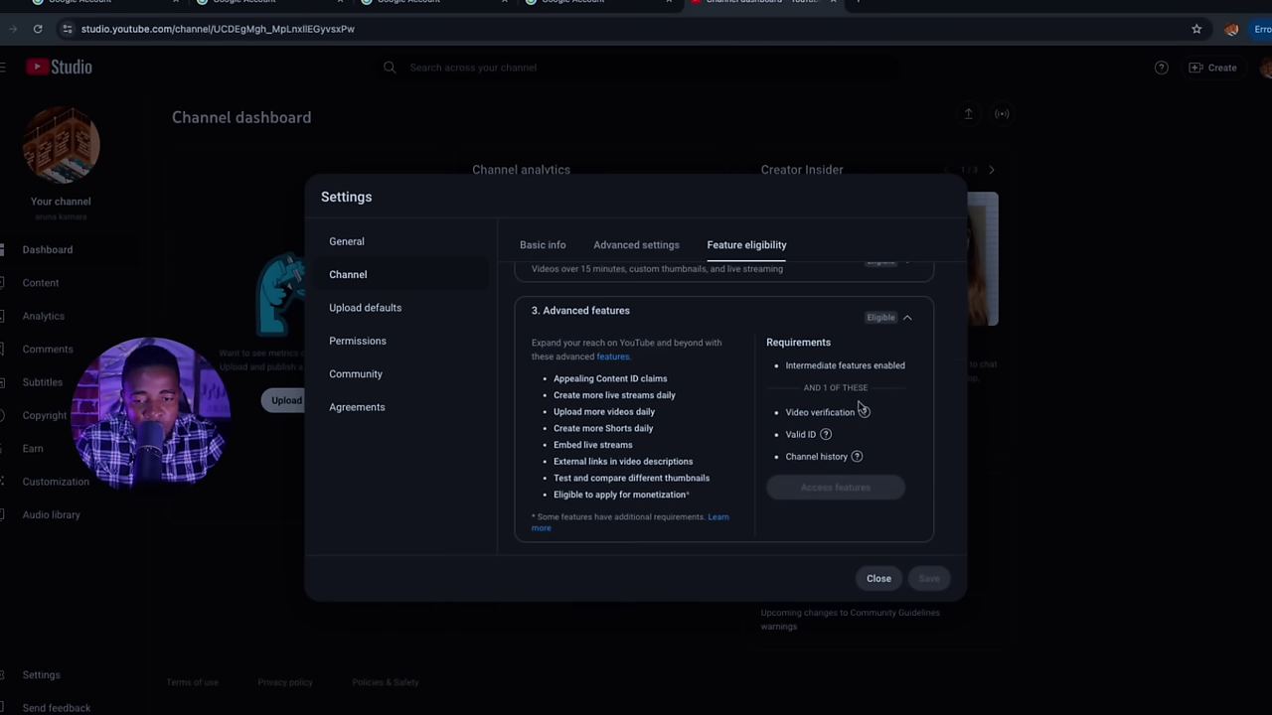
scroll(699, 461, up, 3)
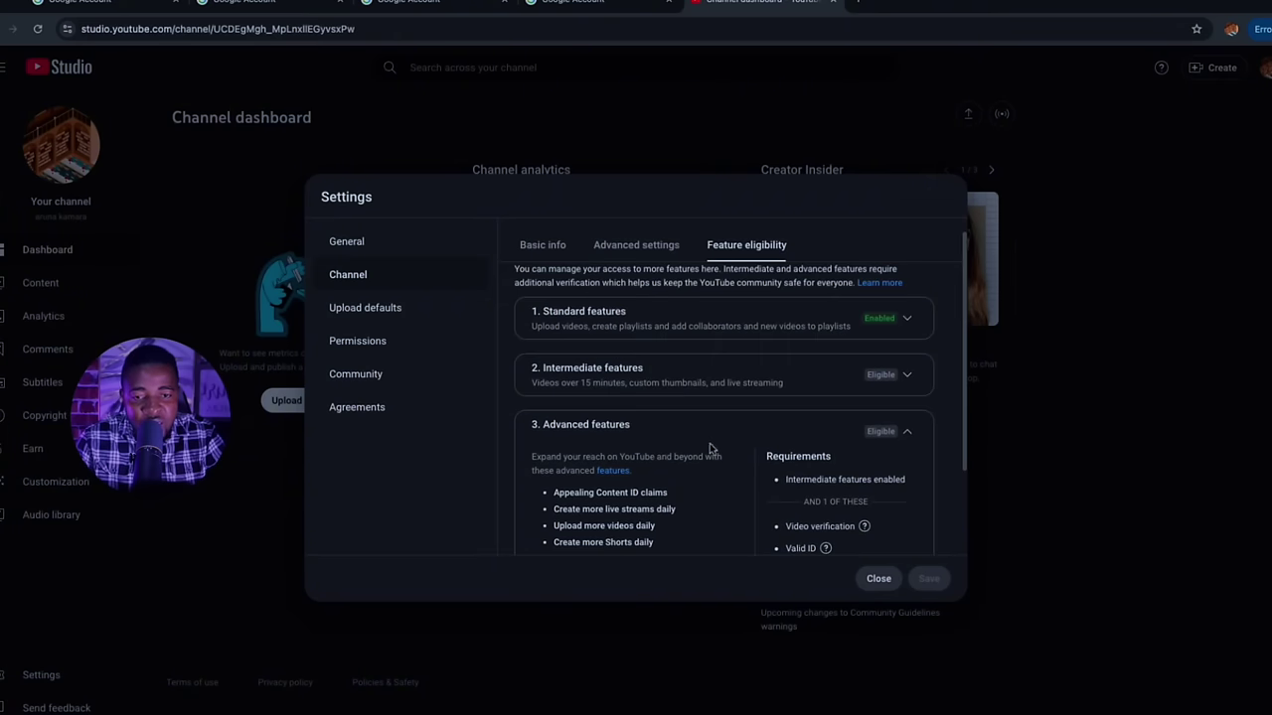
click(641, 251)
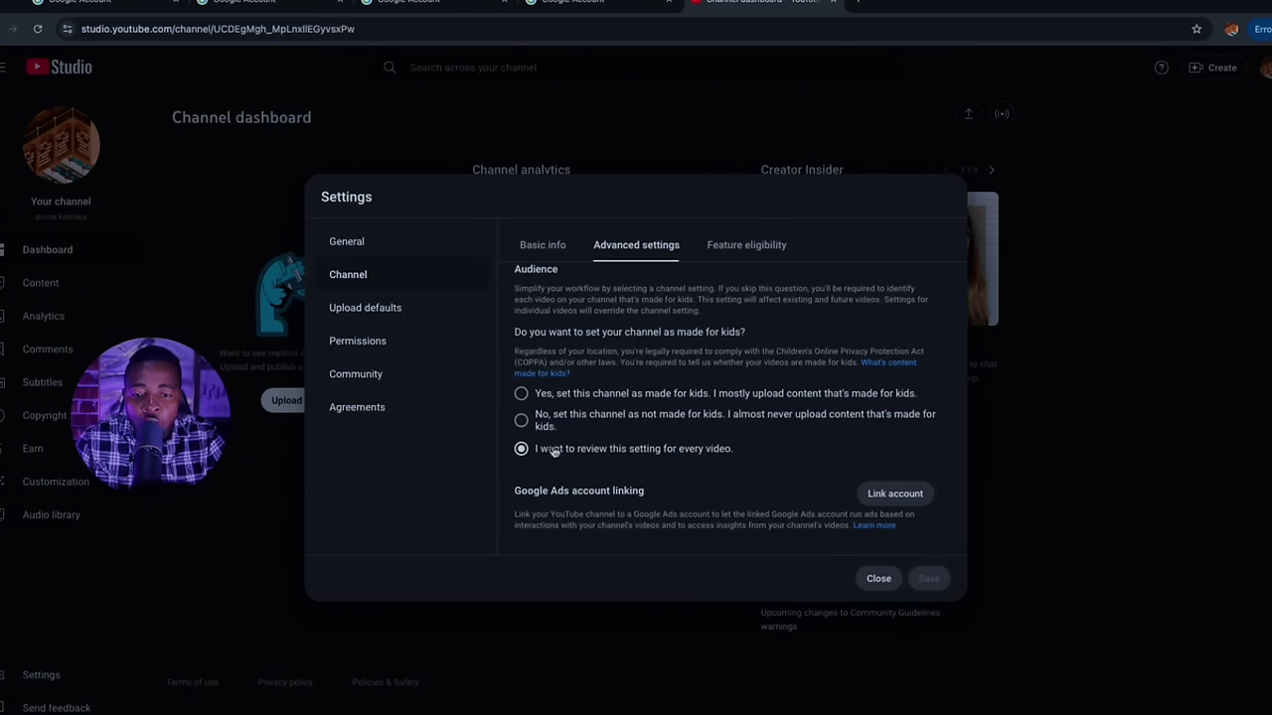
scroll(653, 455, down, 1)
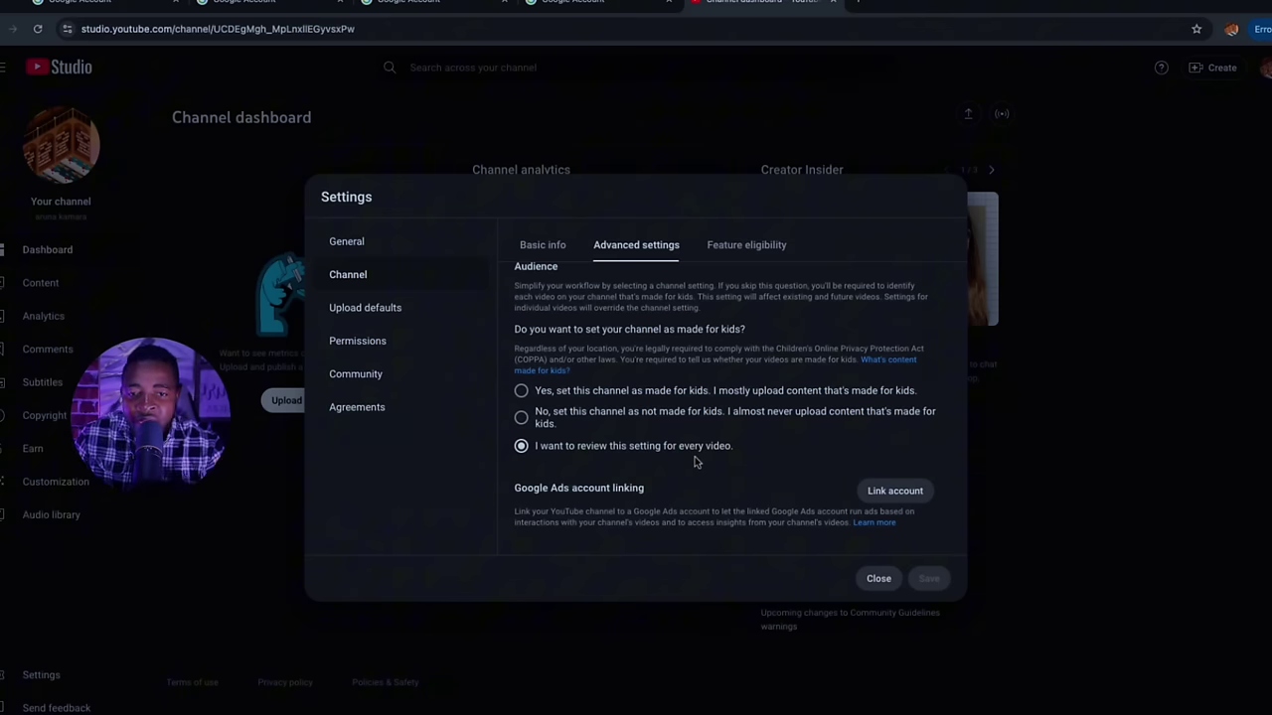
In Basic info, set country of residence to Canada and enter the keyword 'howto'
click(543, 244)
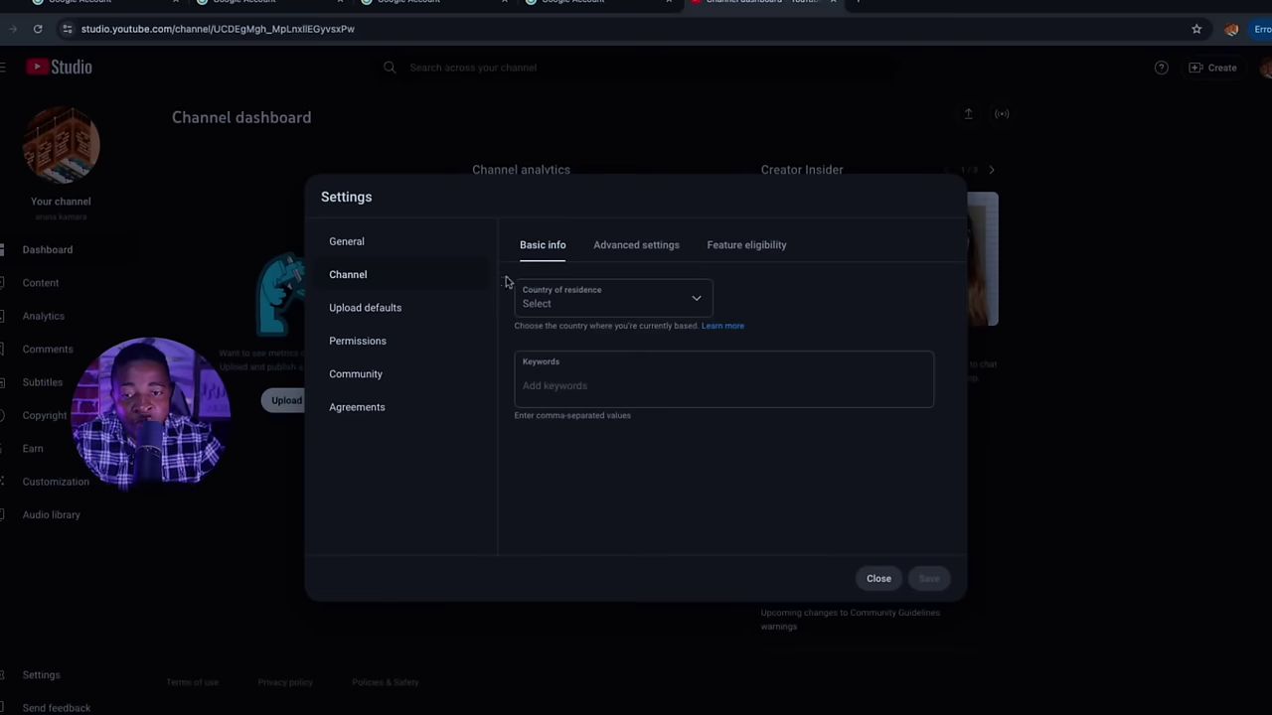
click(594, 302)
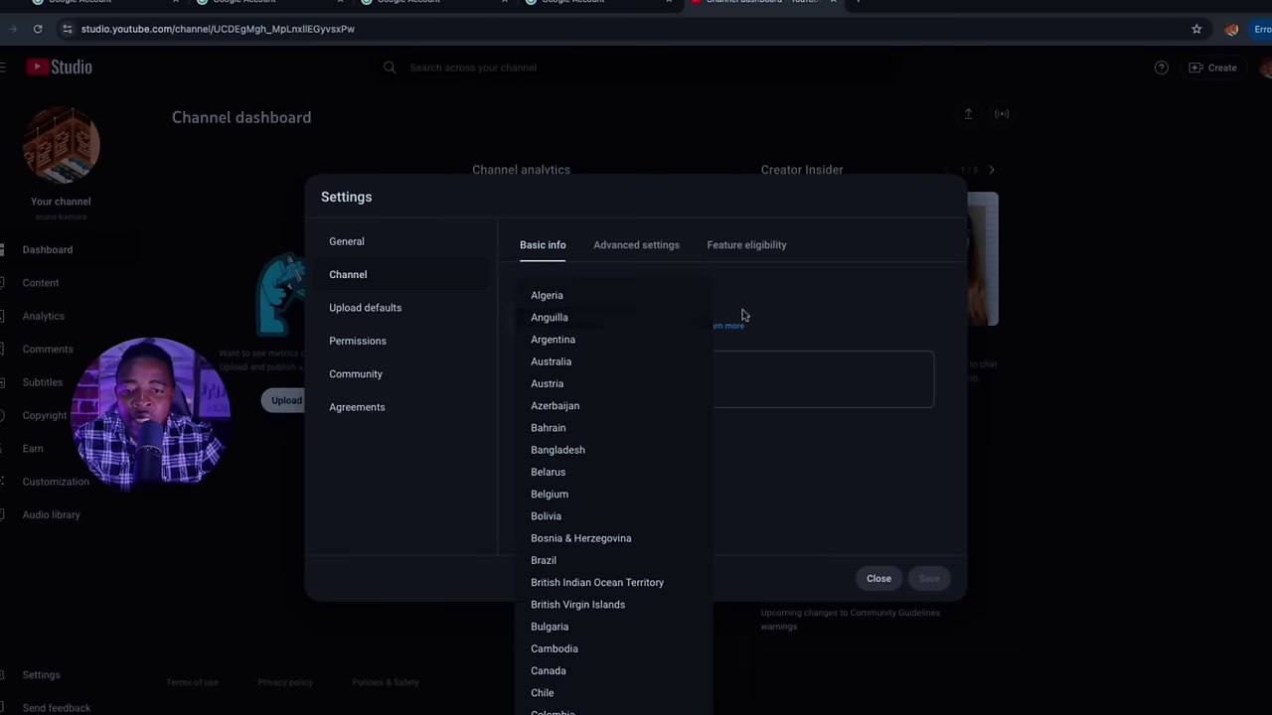
scroll(615, 552, down, 2)
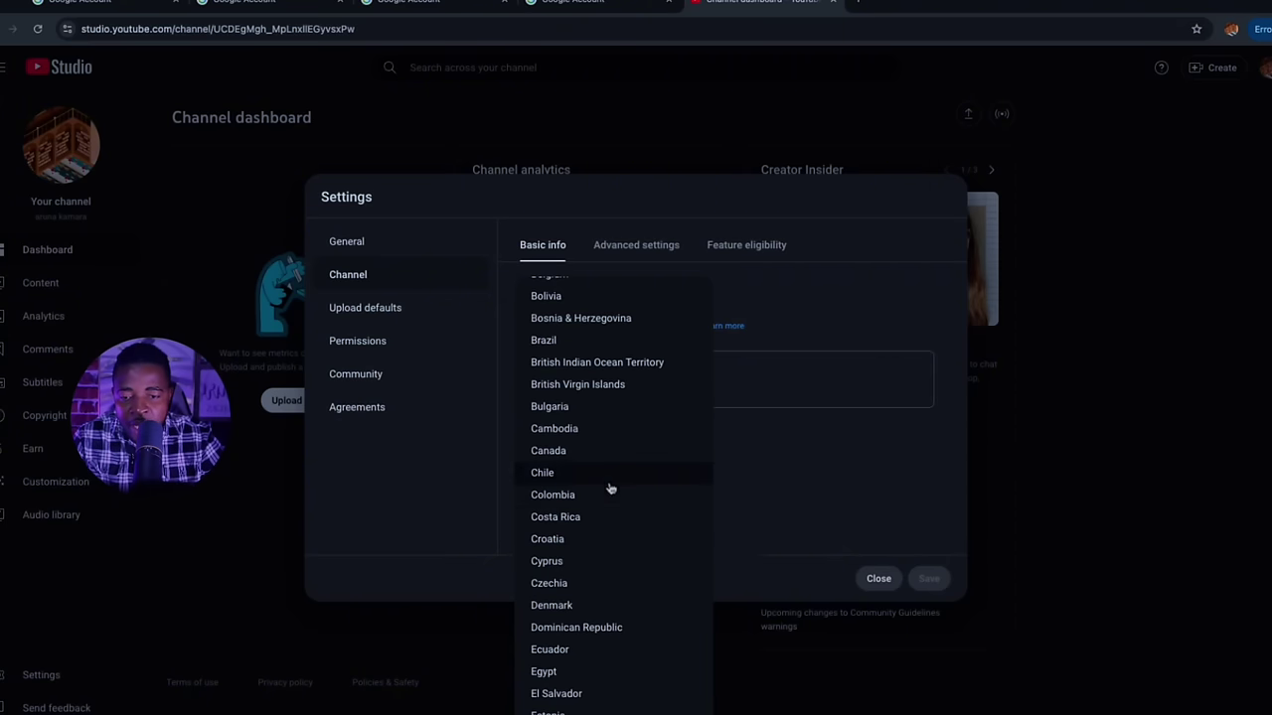
click(554, 450)
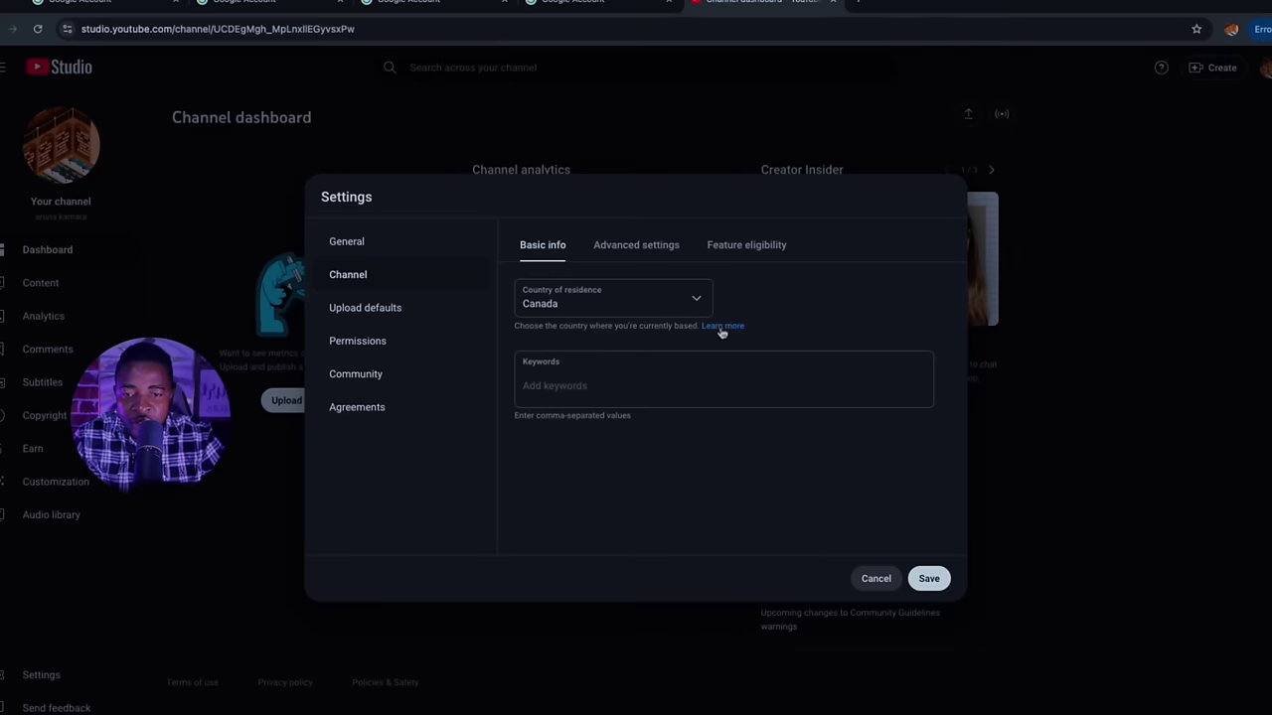
click(538, 388)
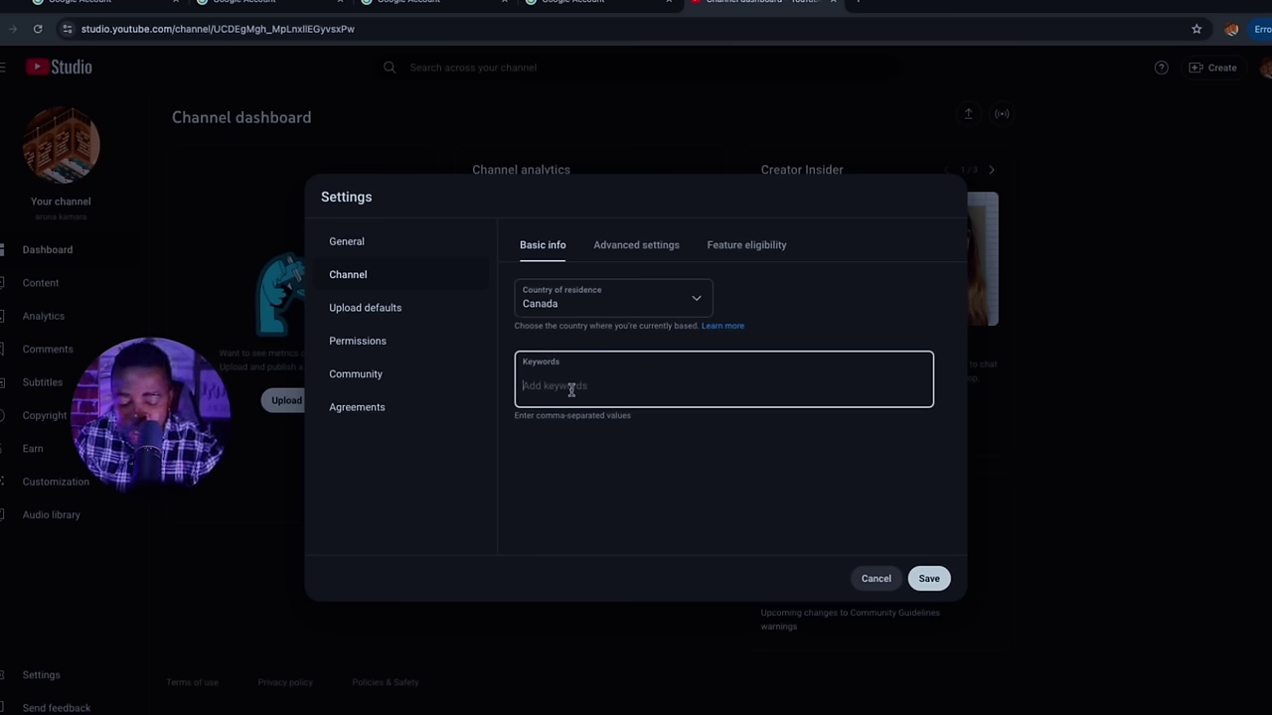
text(howto)
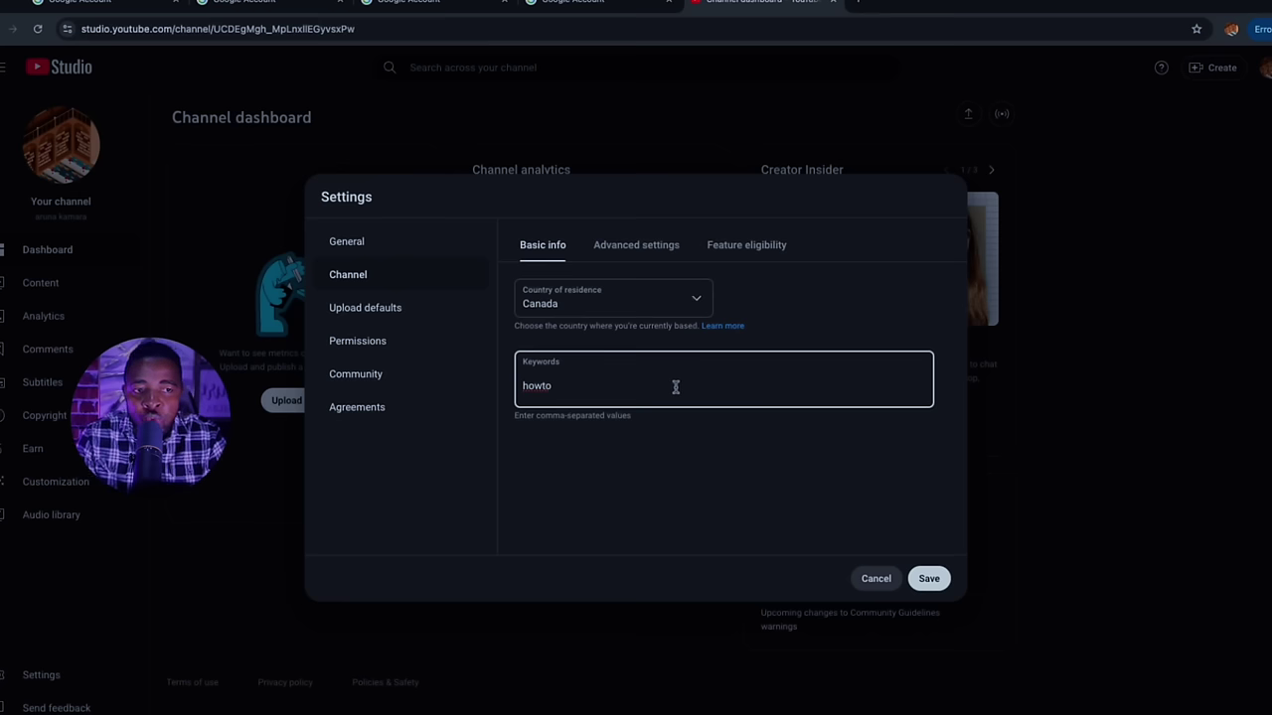
Scroll through Advanced settings reviewing Audience, Automatic captions, Advertisements and Clips options
click(644, 258)
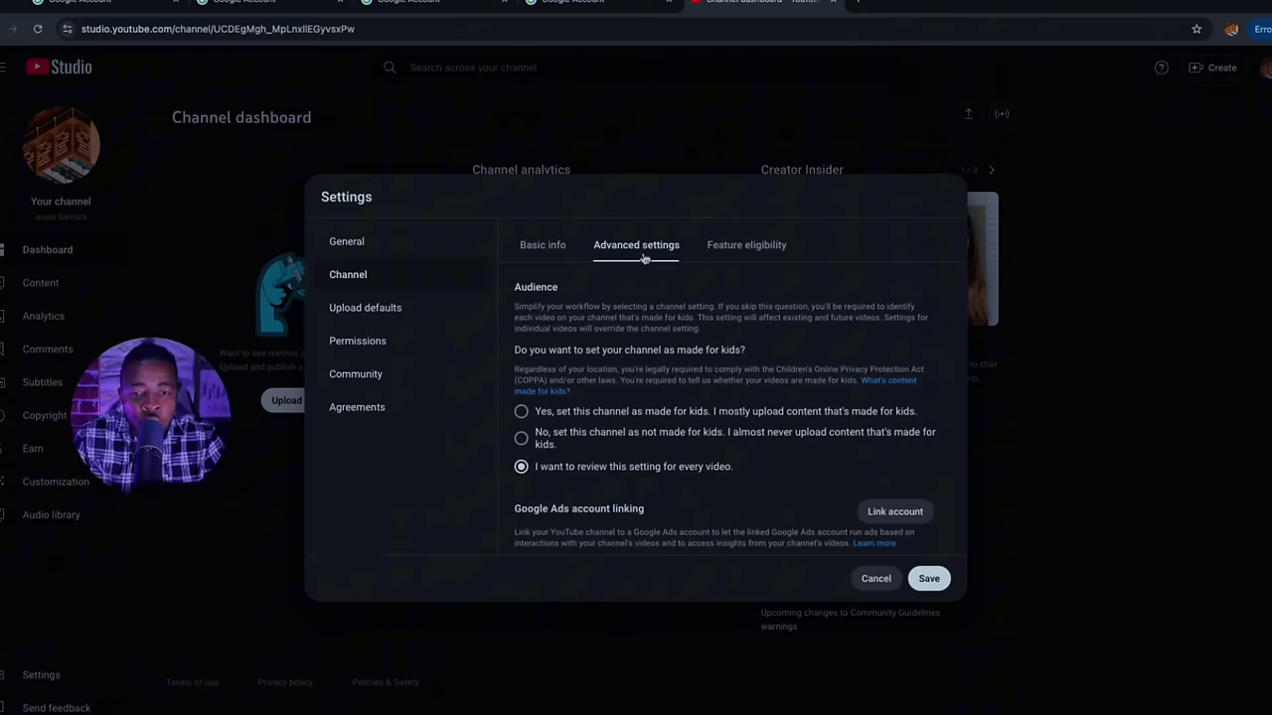
scroll(718, 435, down, 1)
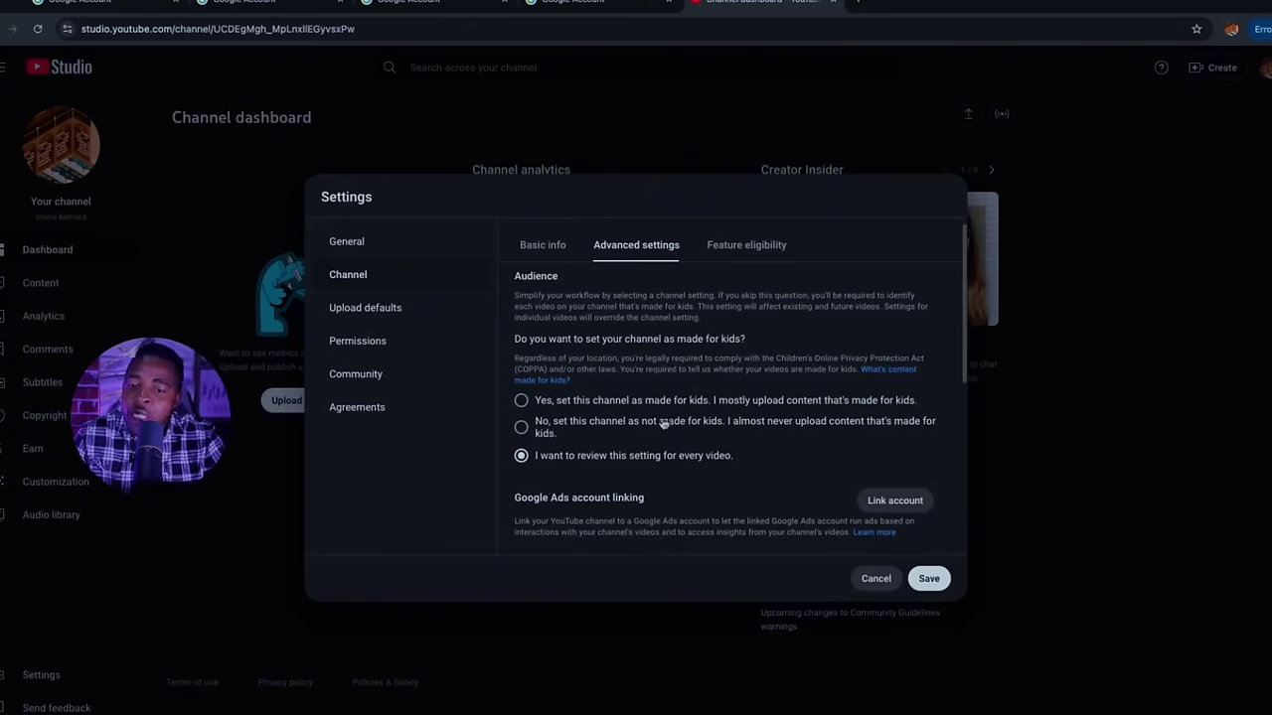
scroll(581, 373, down, 1)
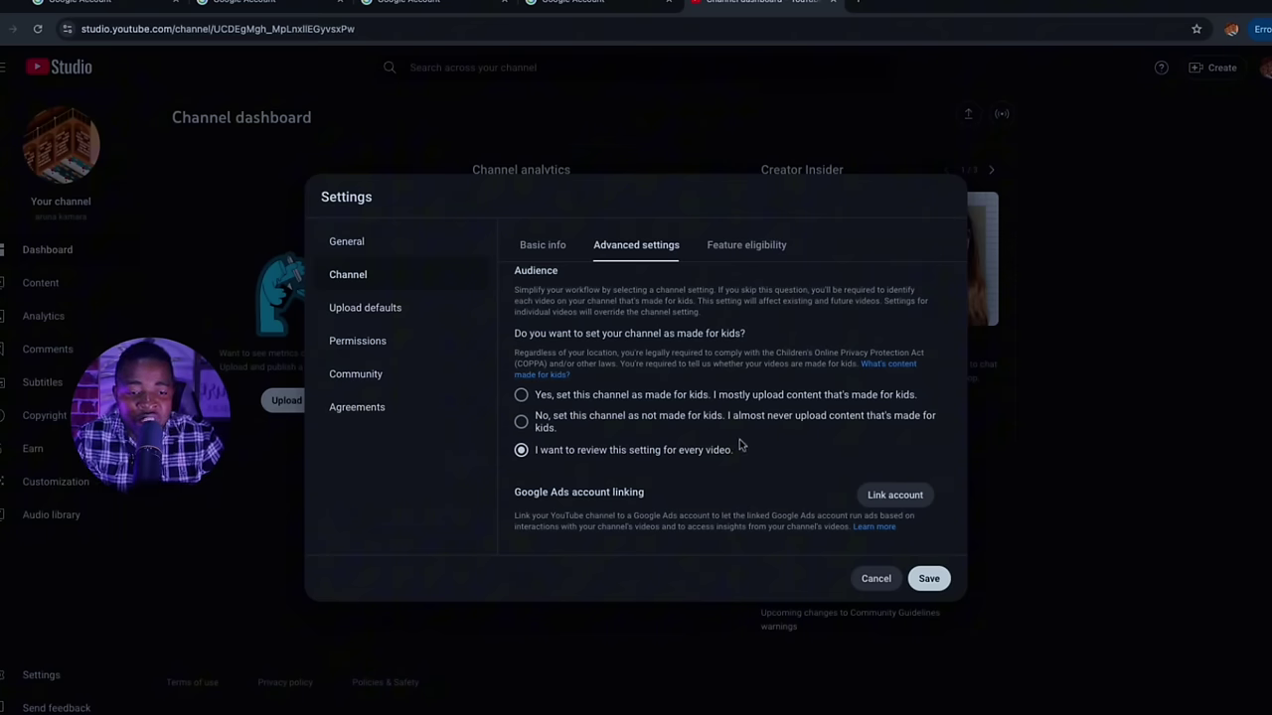
scroll(763, 435, down, 1)
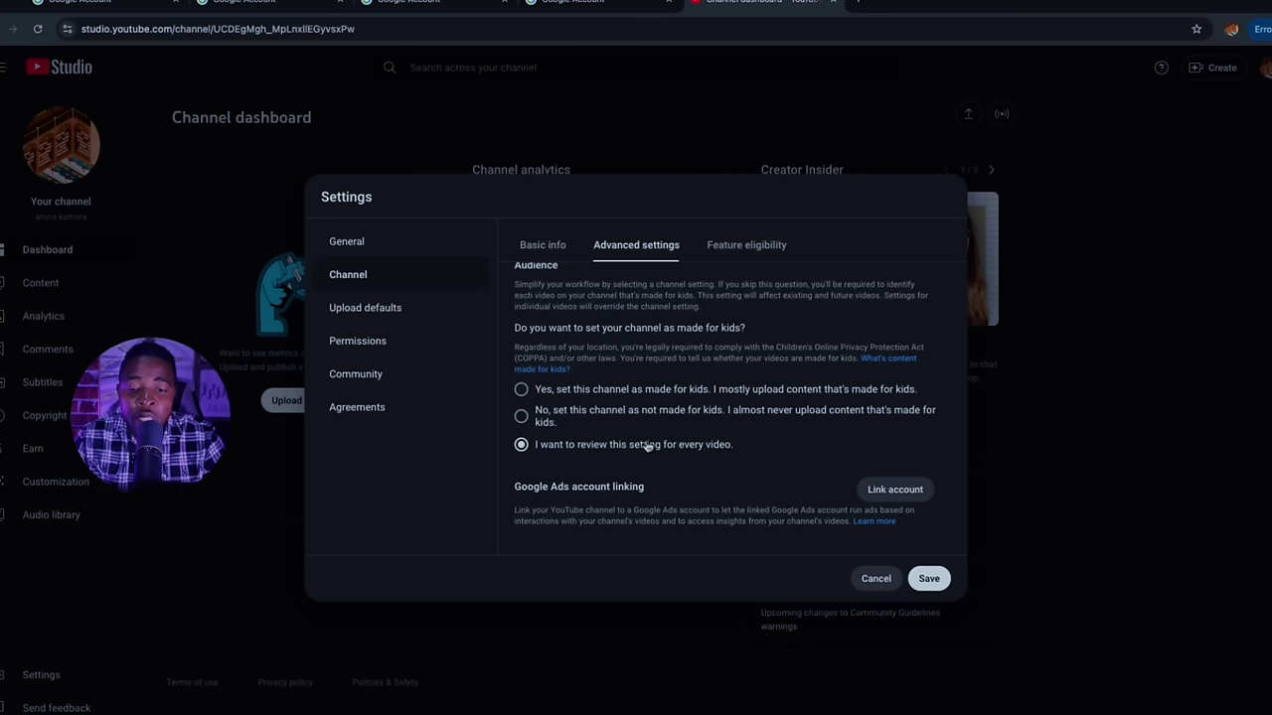
scroll(523, 444, down, 1)
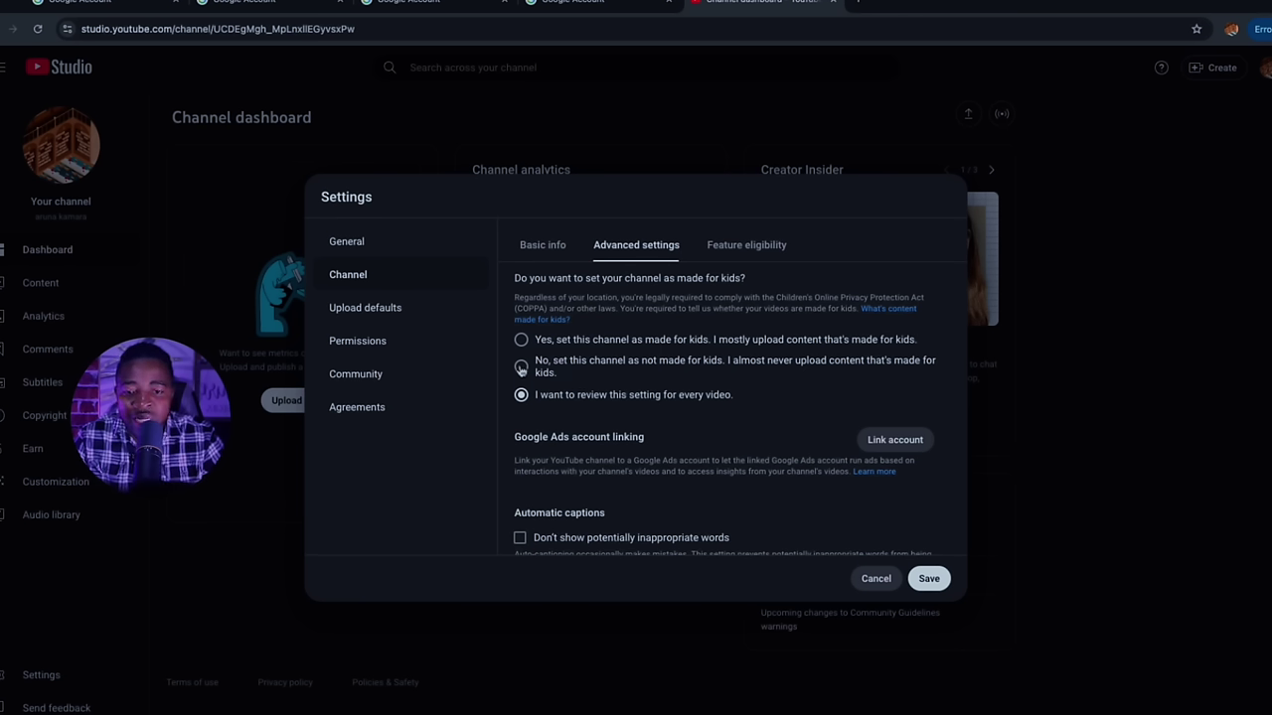
scroll(670, 407, down, 2)
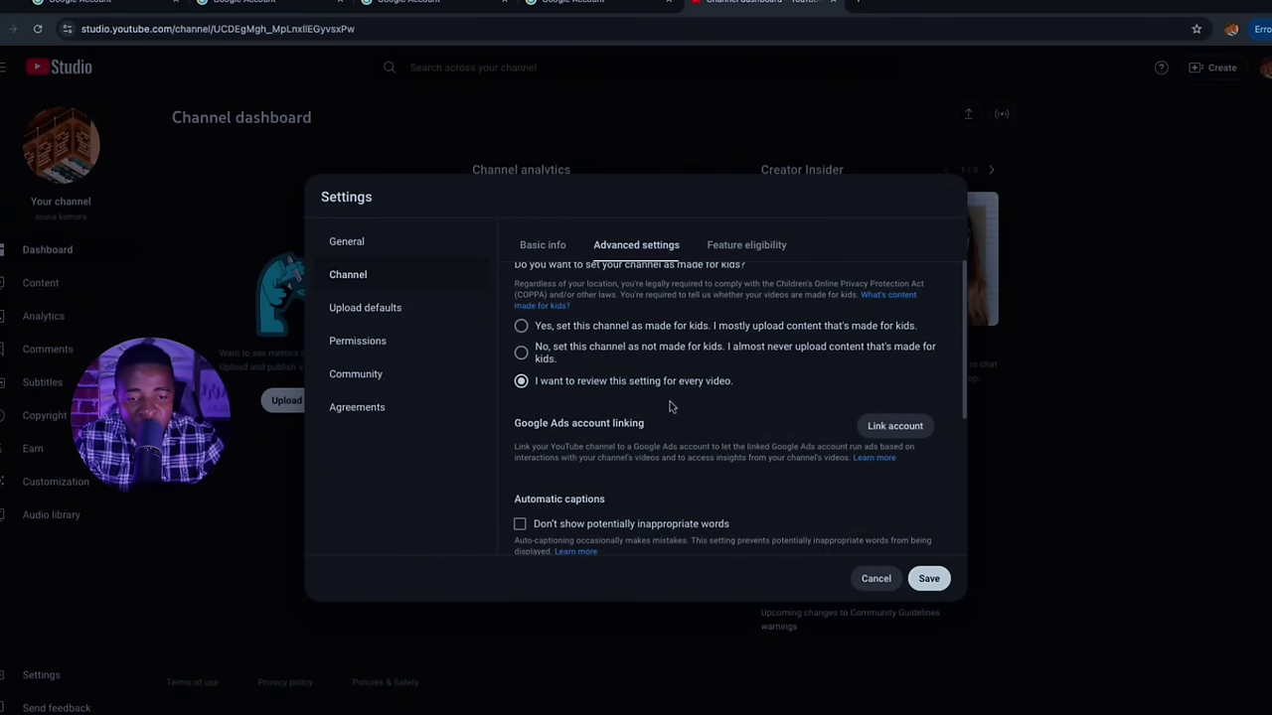
scroll(676, 417, down, 2)
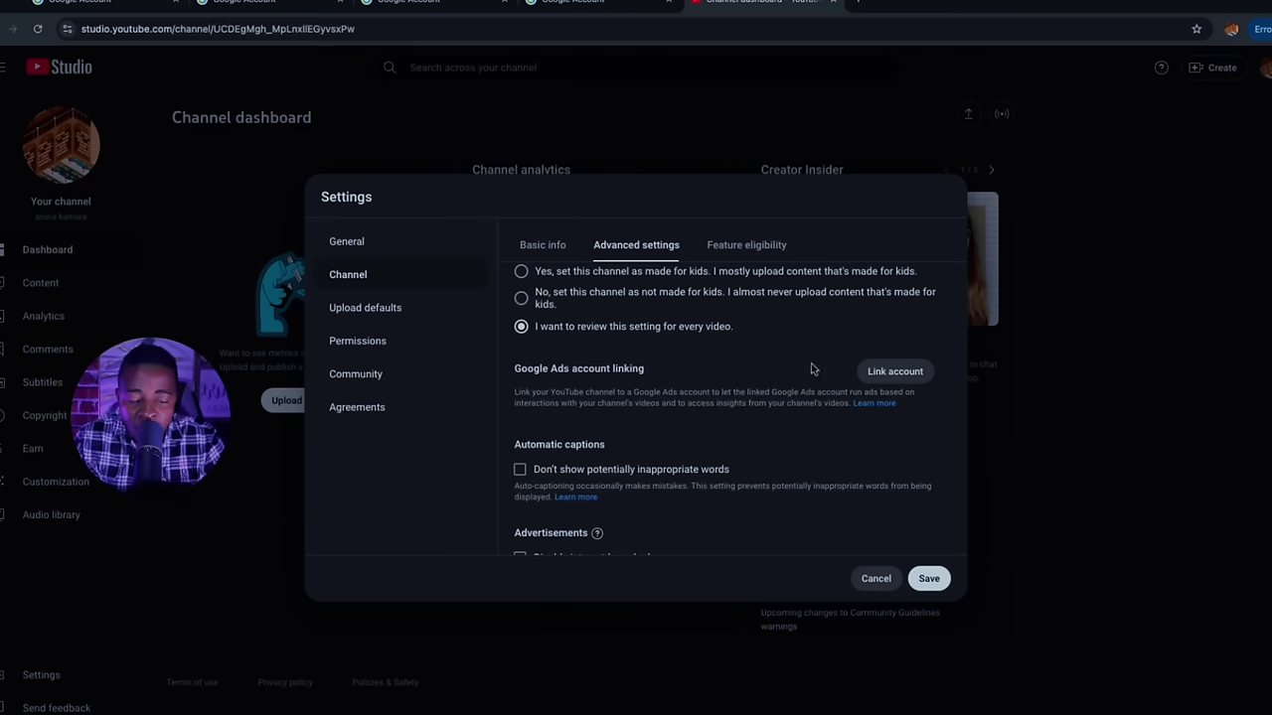
scroll(676, 432, down, 1)
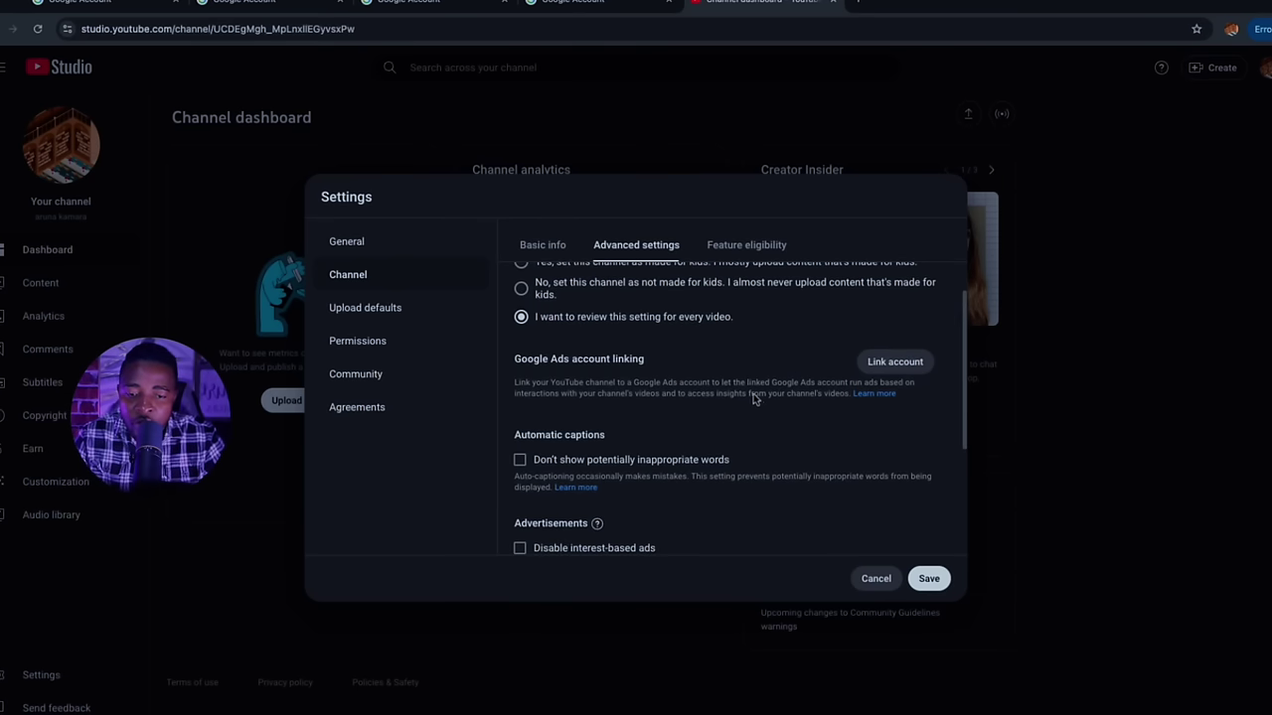
scroll(753, 394, down, 2)
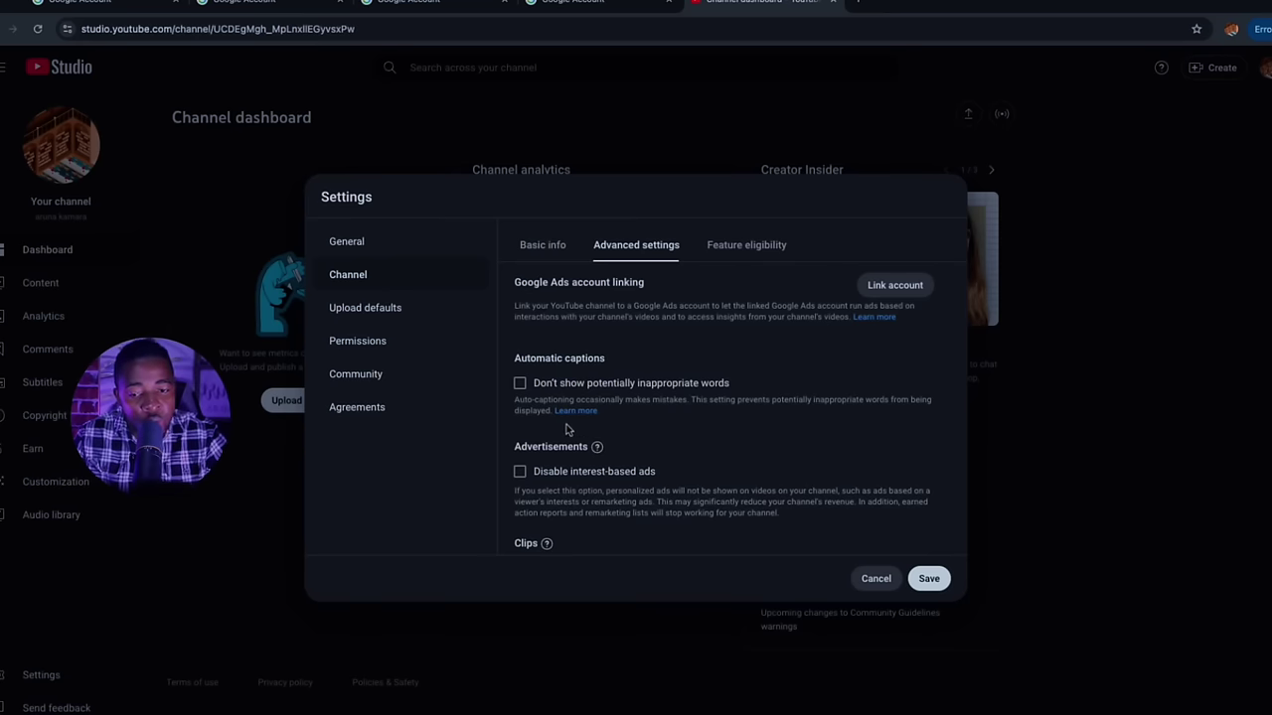
scroll(571, 423, down, 1)
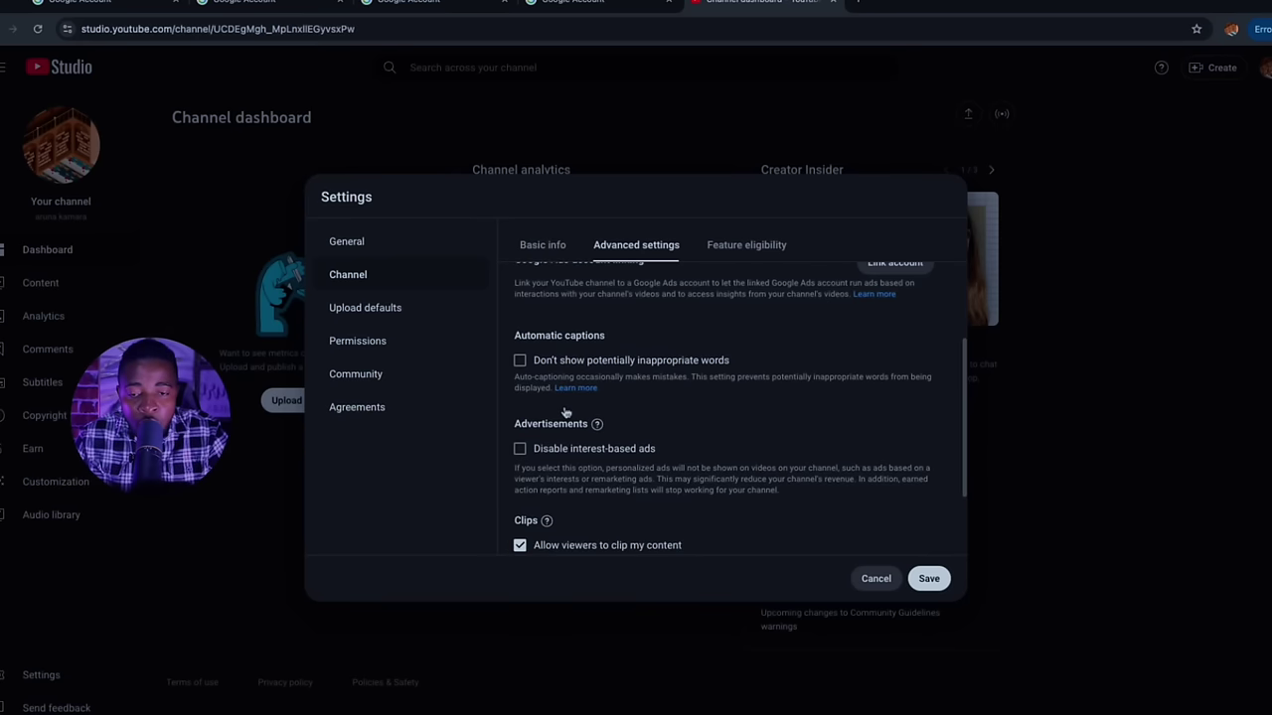
scroll(659, 474, down, 1)
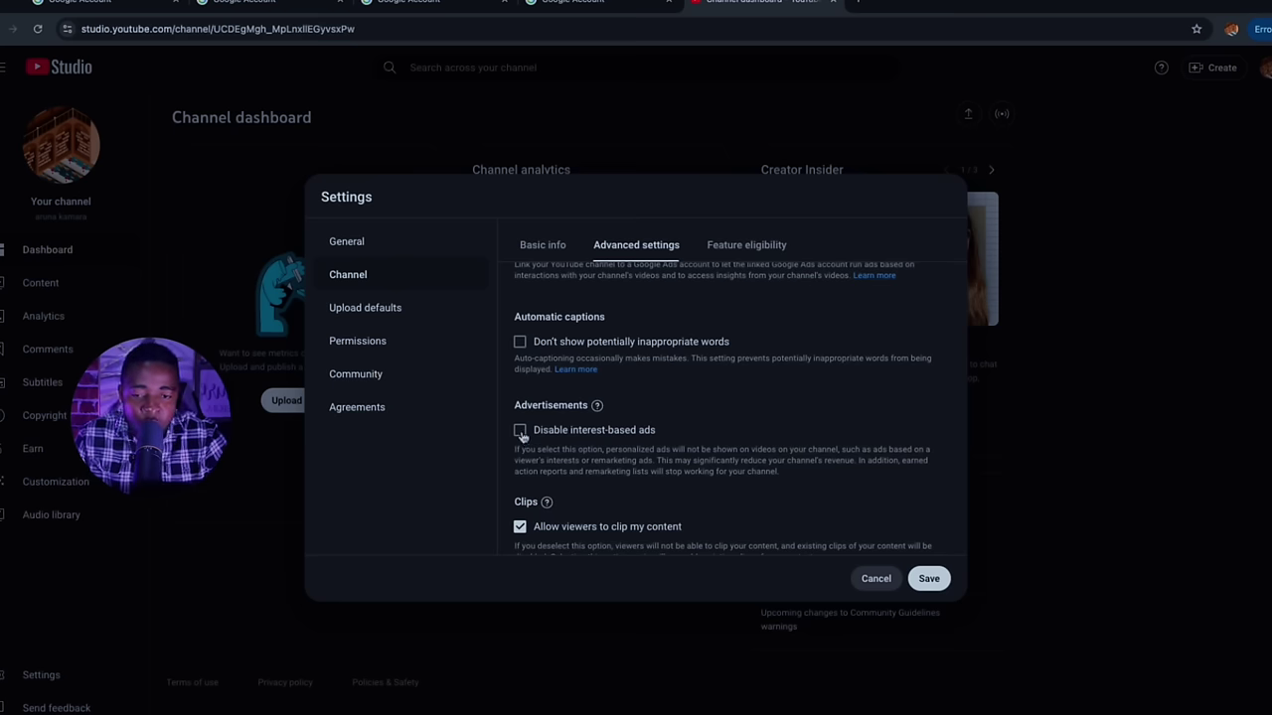
mouse_move(599, 409)
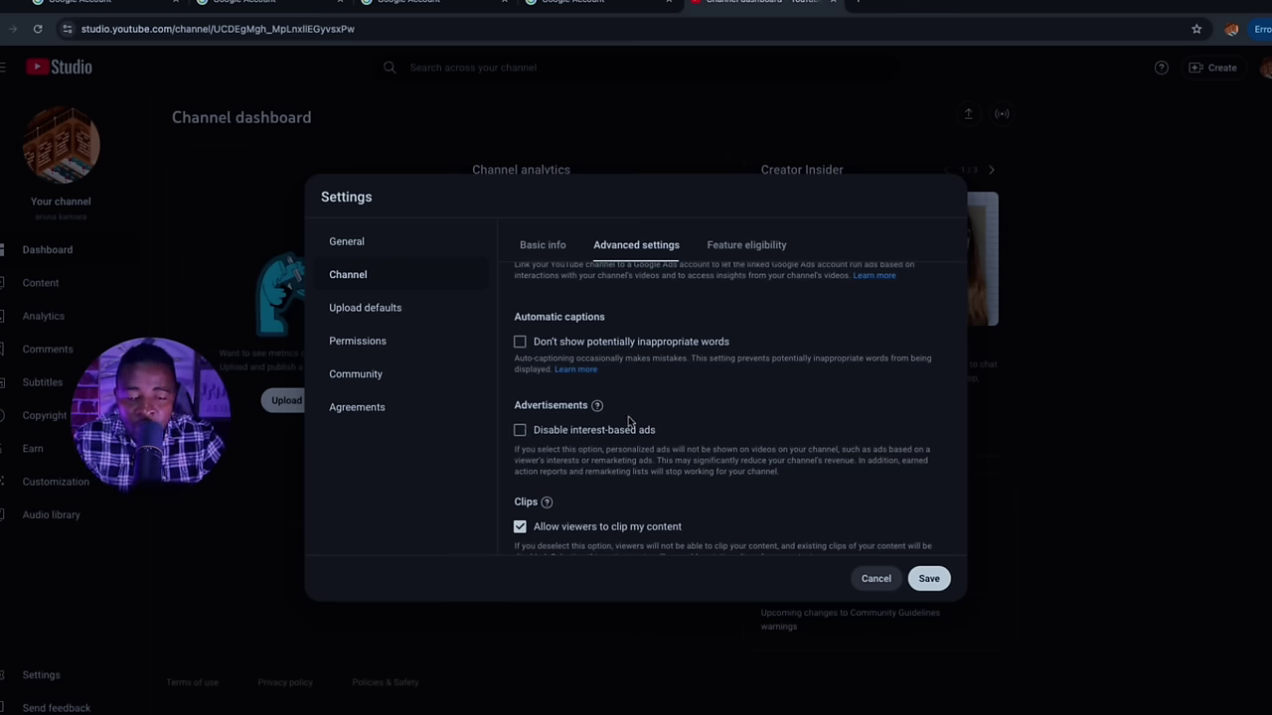
scroll(628, 423, down, 2)
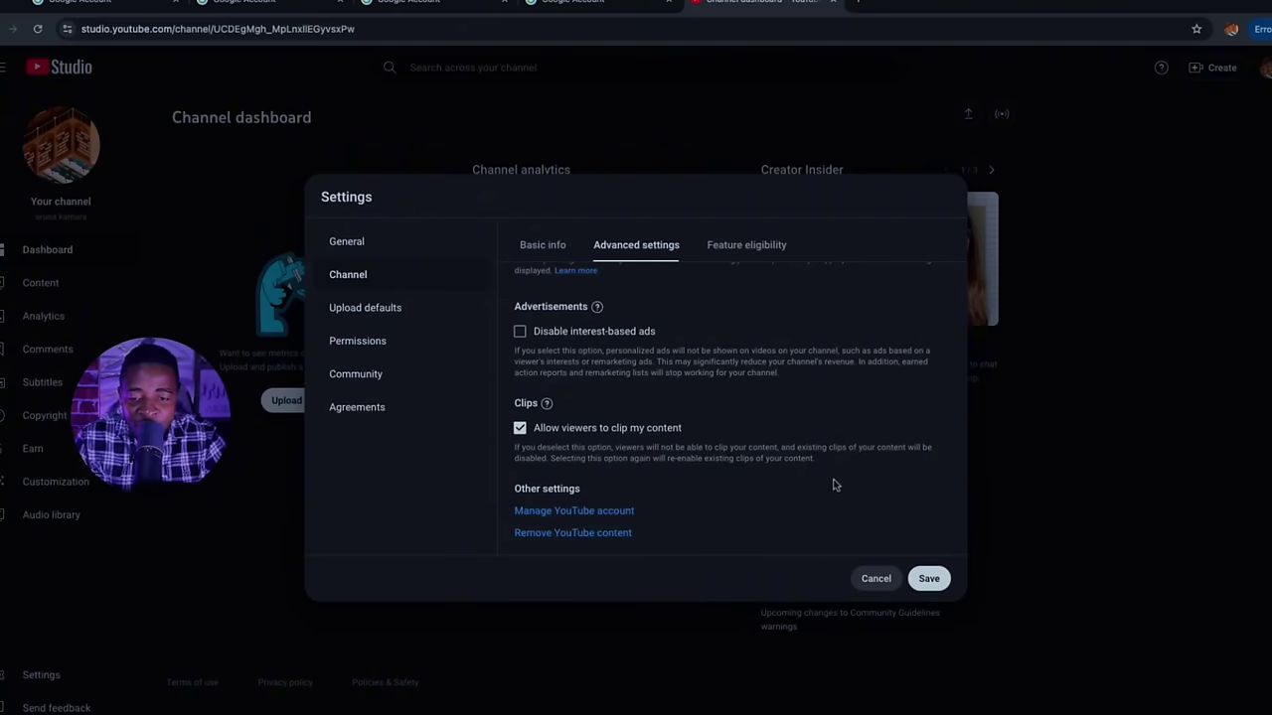
Open YouTube account management in a new tab, then cancel Settings and discard the changes
click(586, 511)
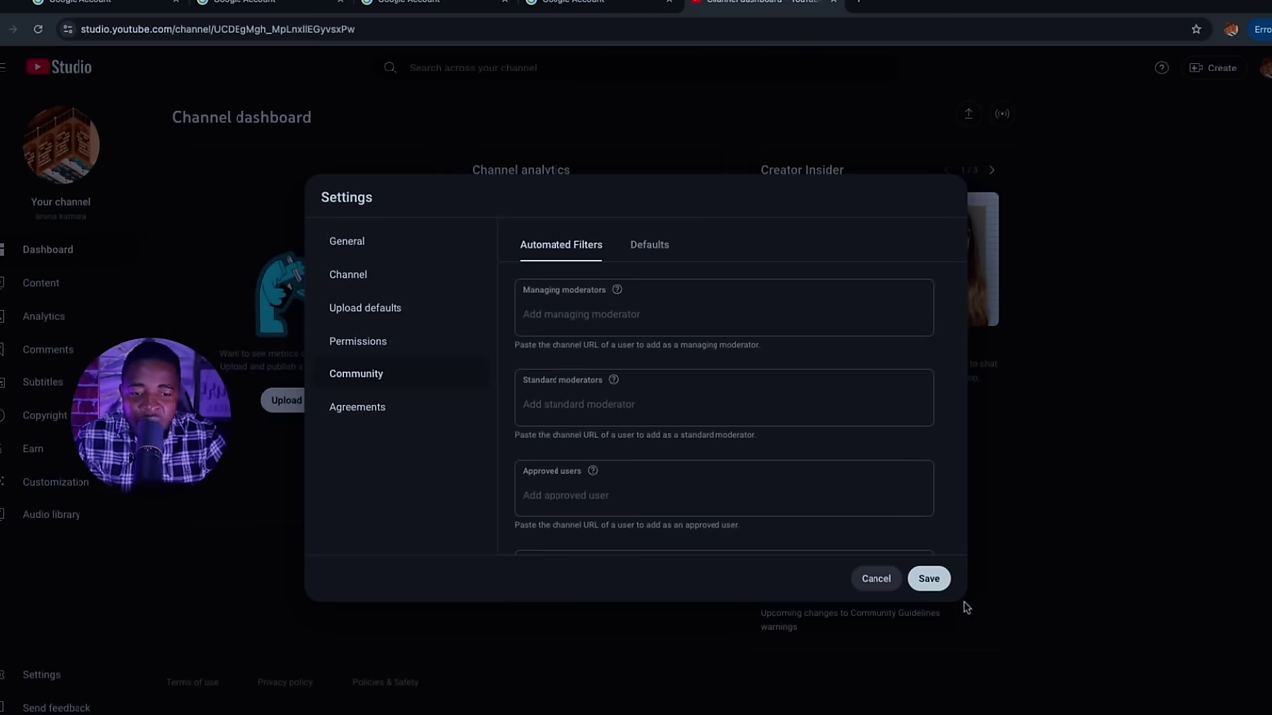
click(886, 576)
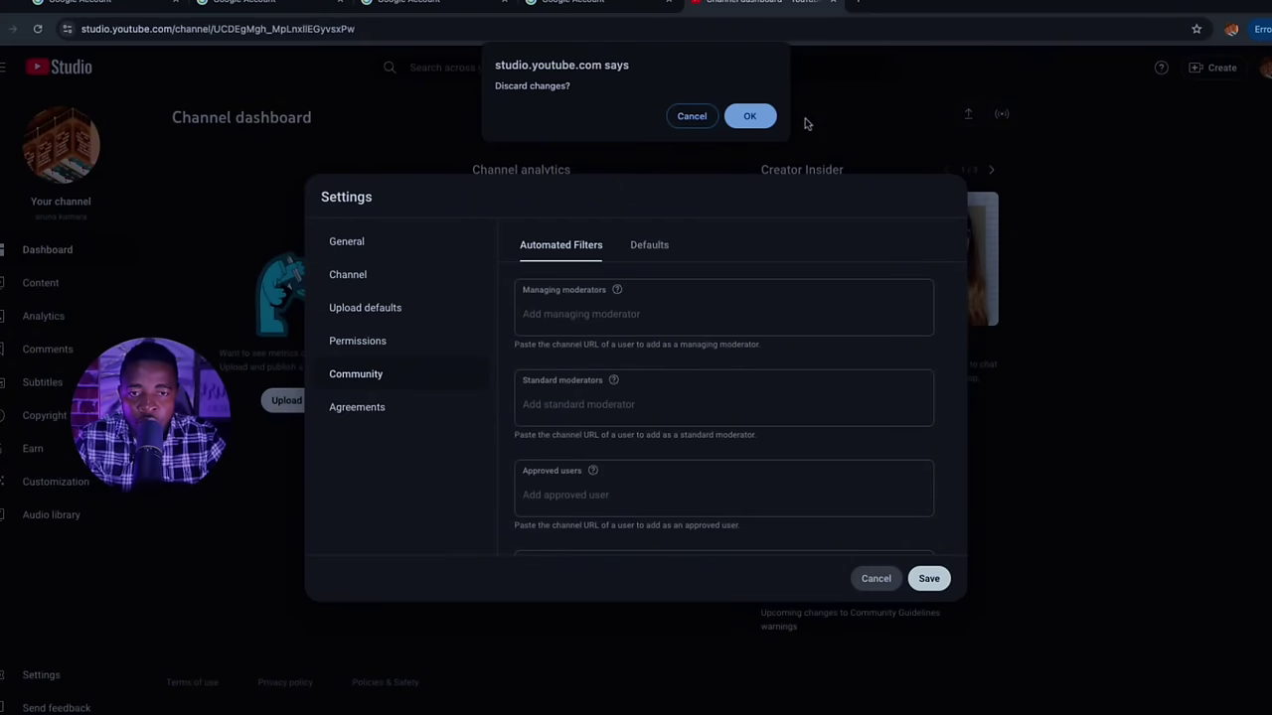
click(750, 116)
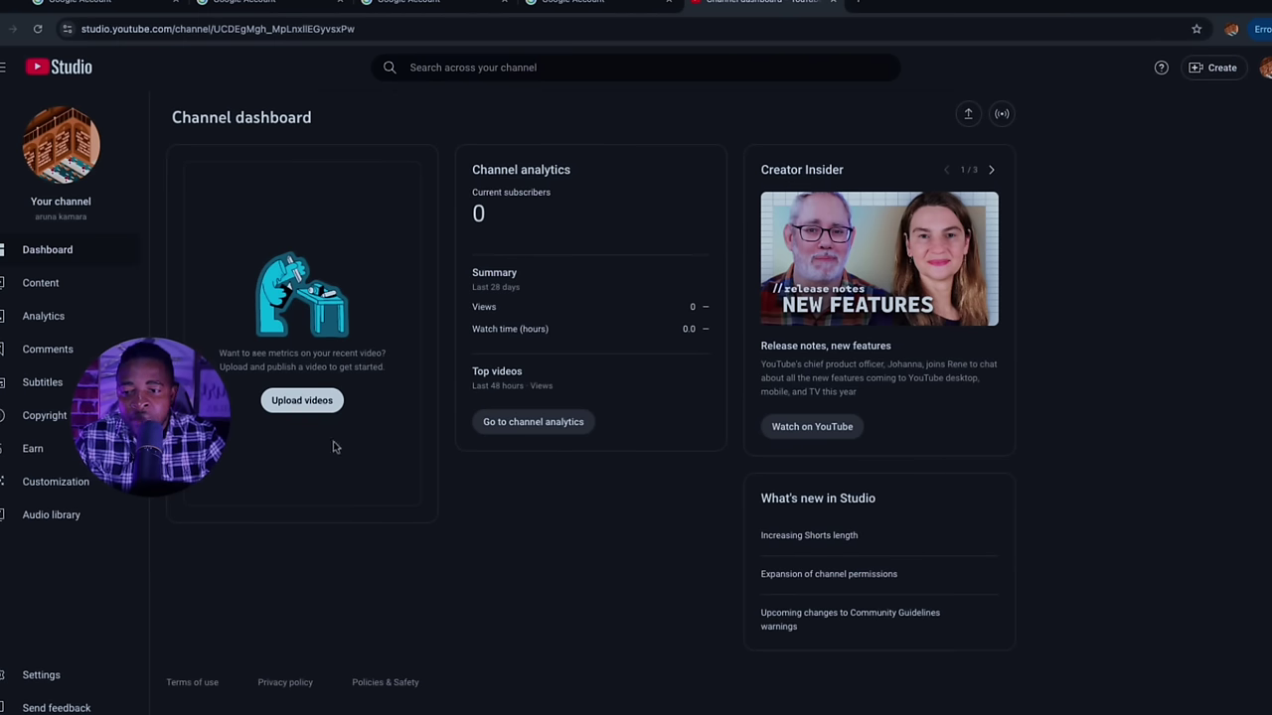
Open the Customization Profile tab and look over the banner image size recommendation
click(56, 481)
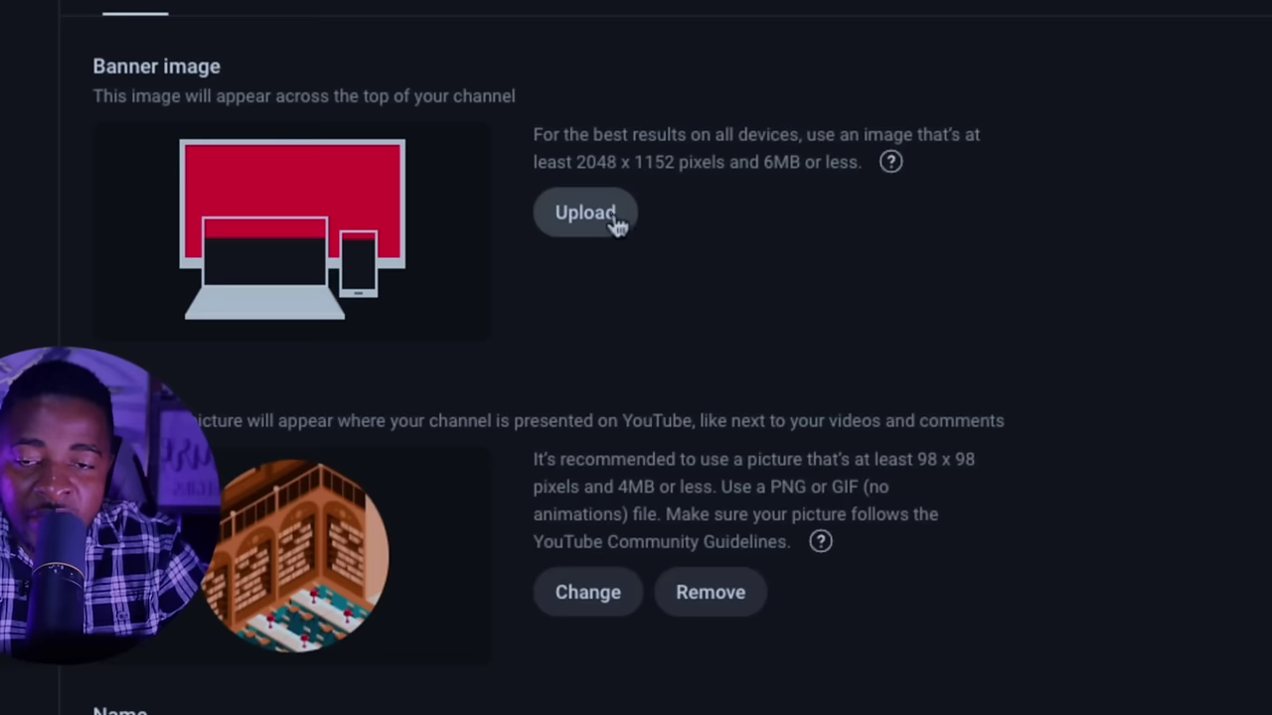
drag(535, 139, 860, 244)
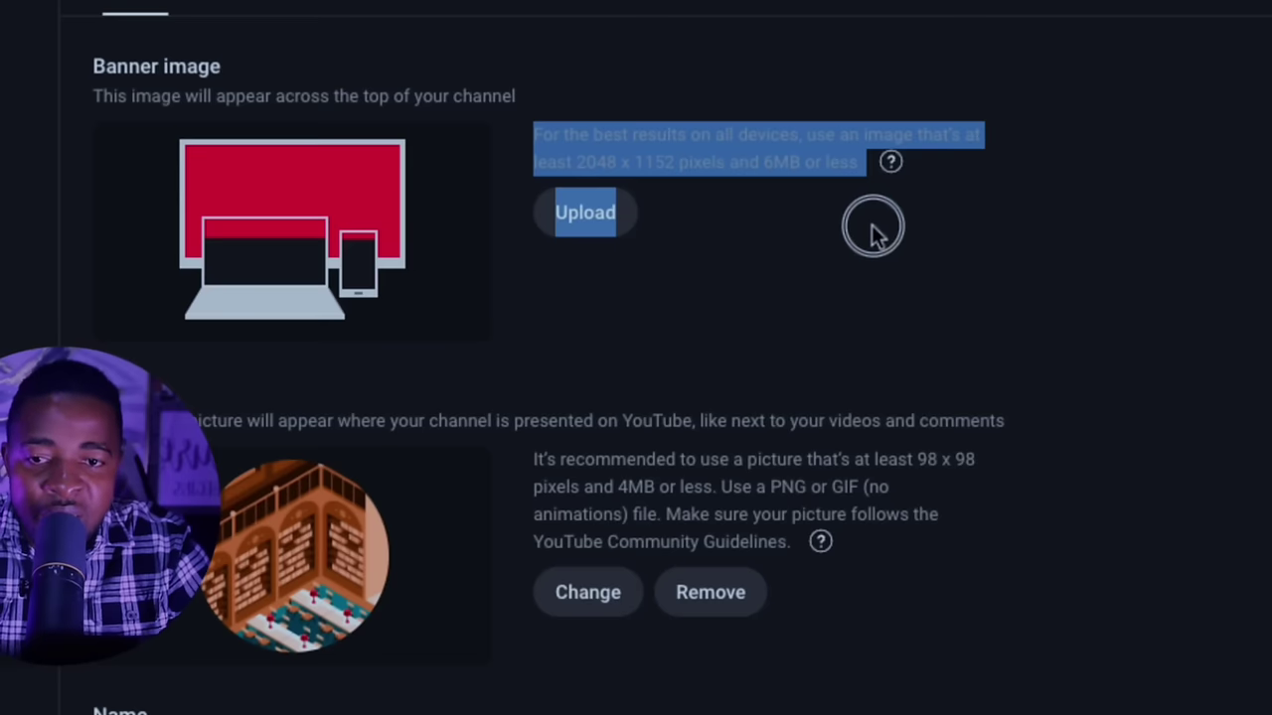
click(912, 263)
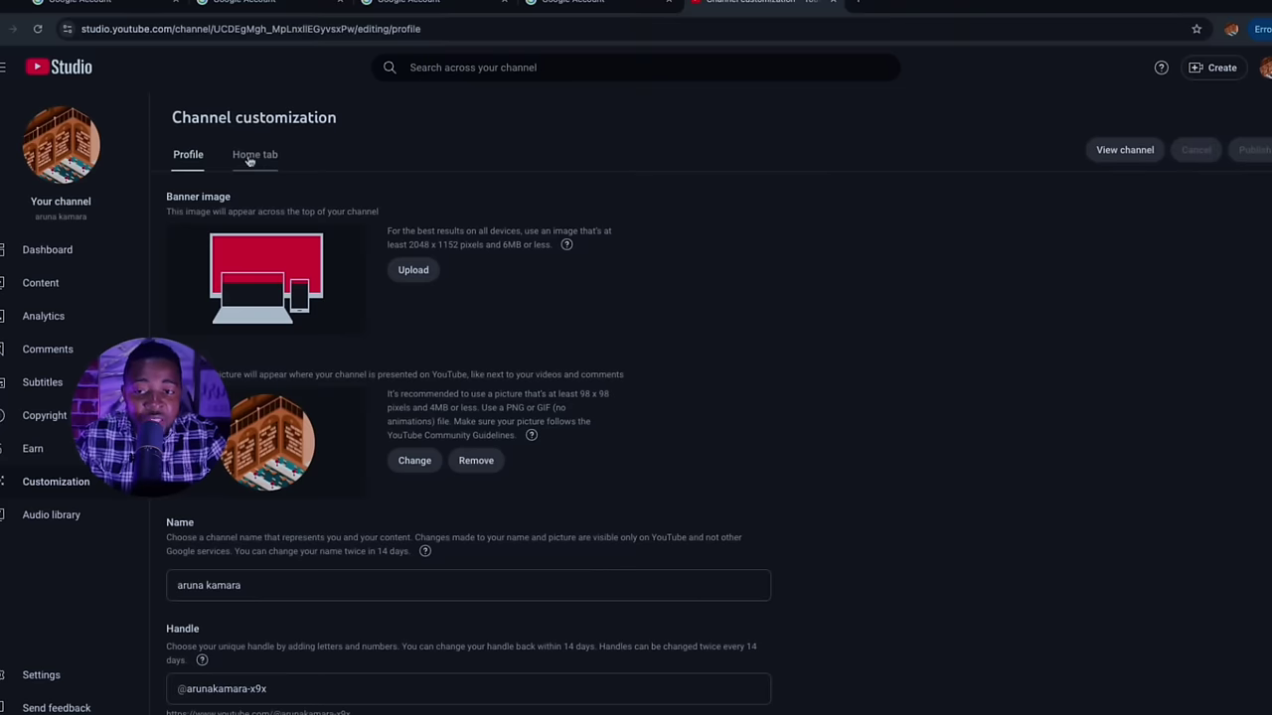
Switch on the Home tab, then browse Add section types and the Videos row options without changes
click(247, 159)
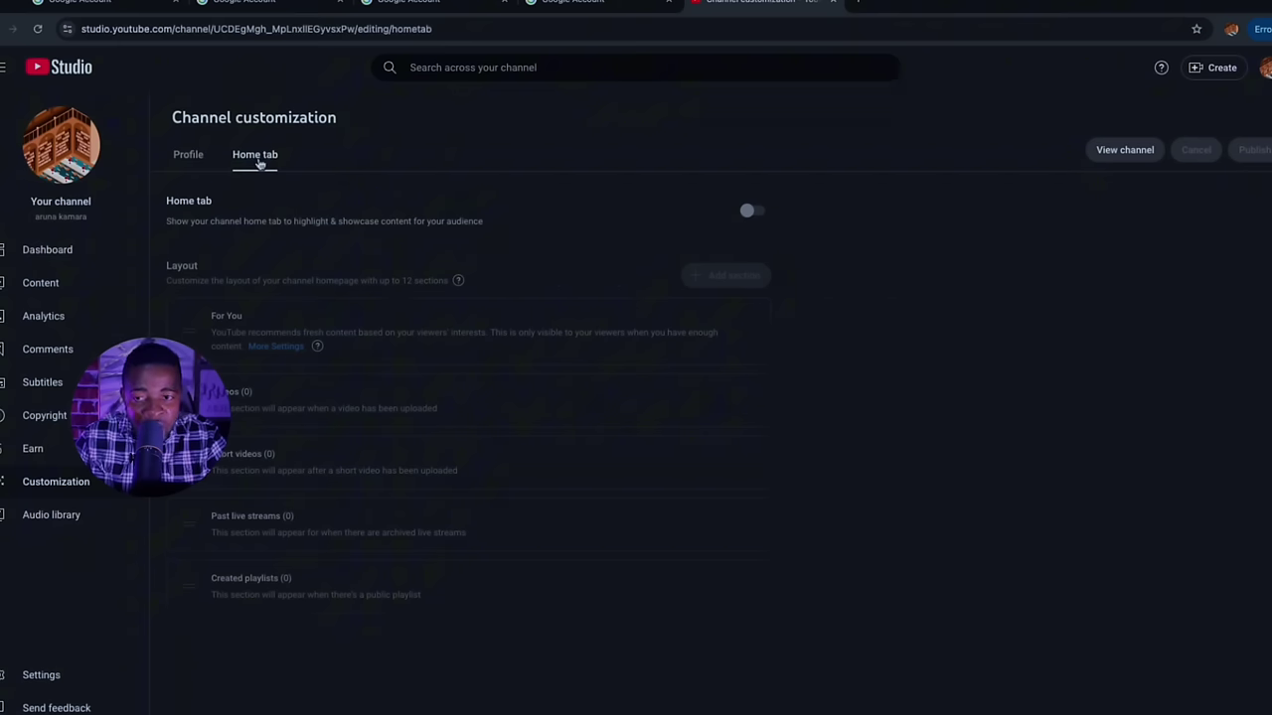
click(753, 214)
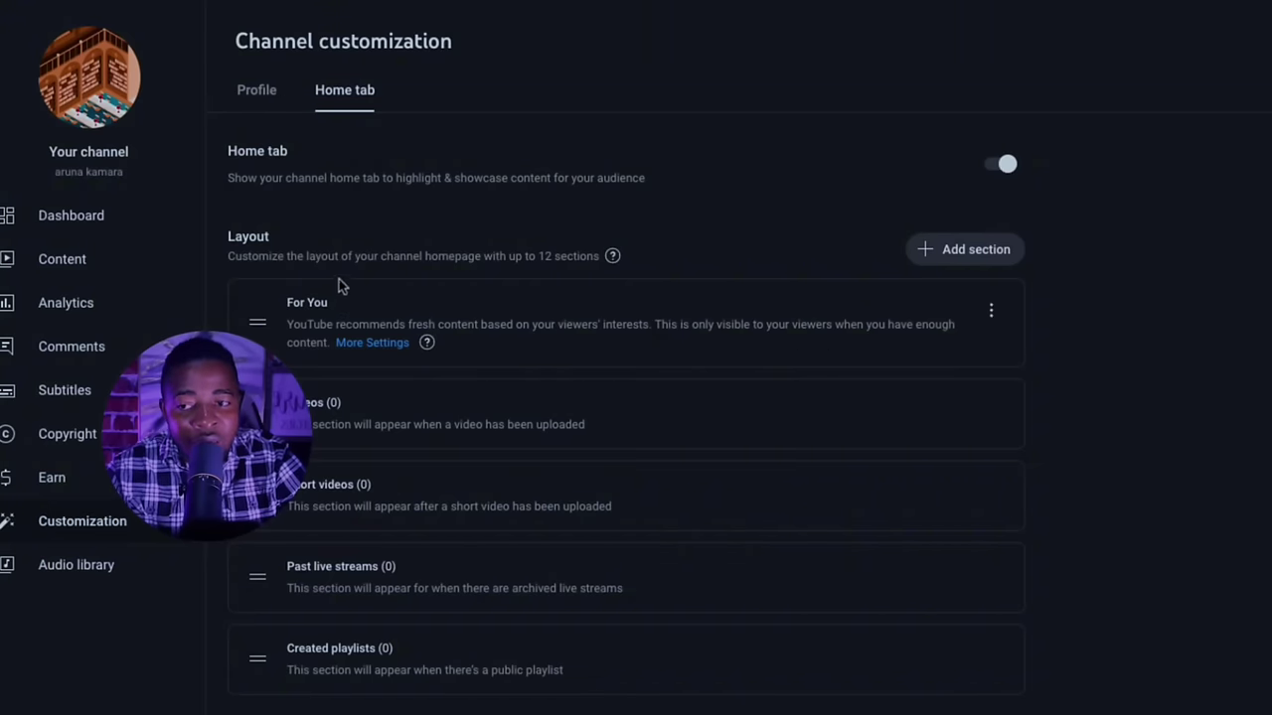
click(969, 260)
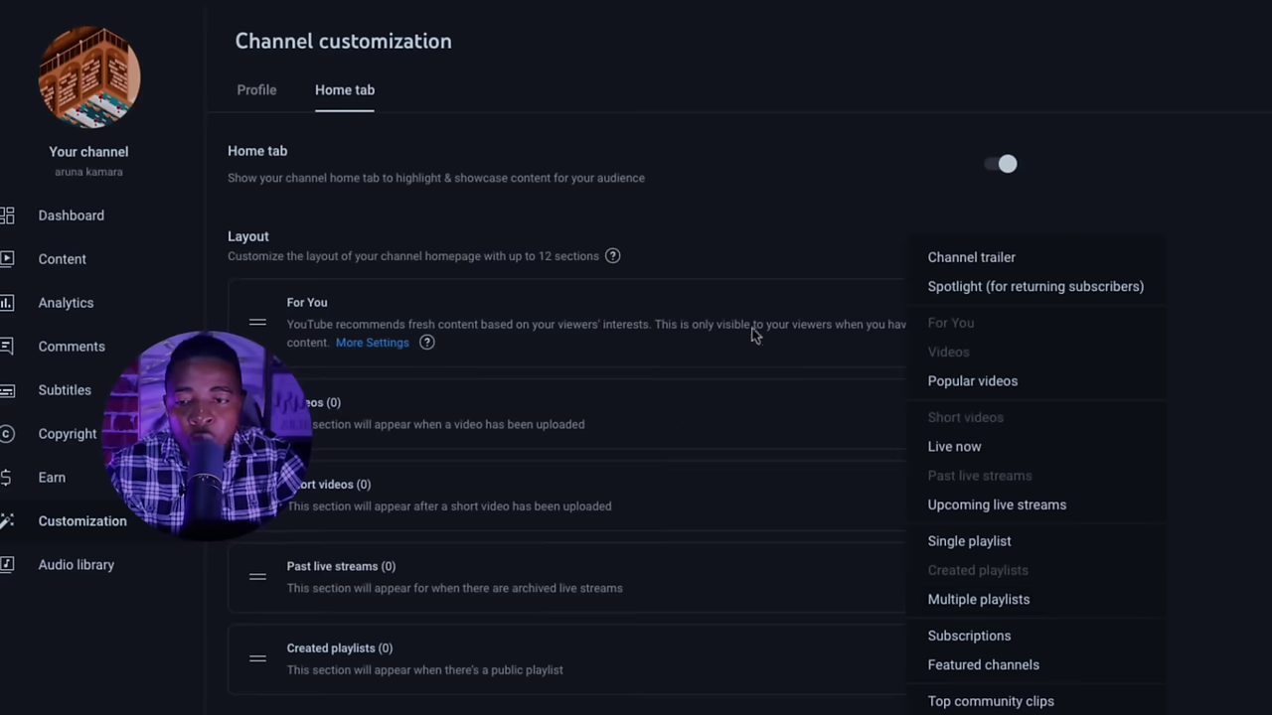
click(846, 227)
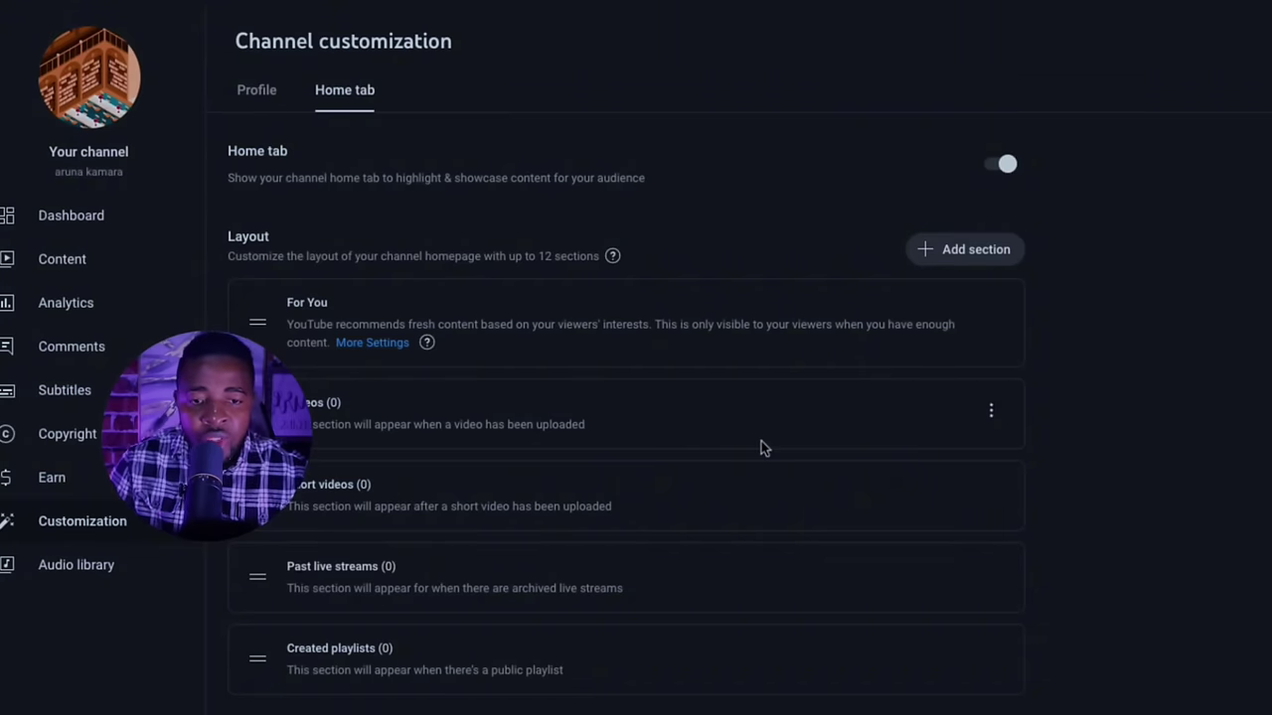
click(990, 413)
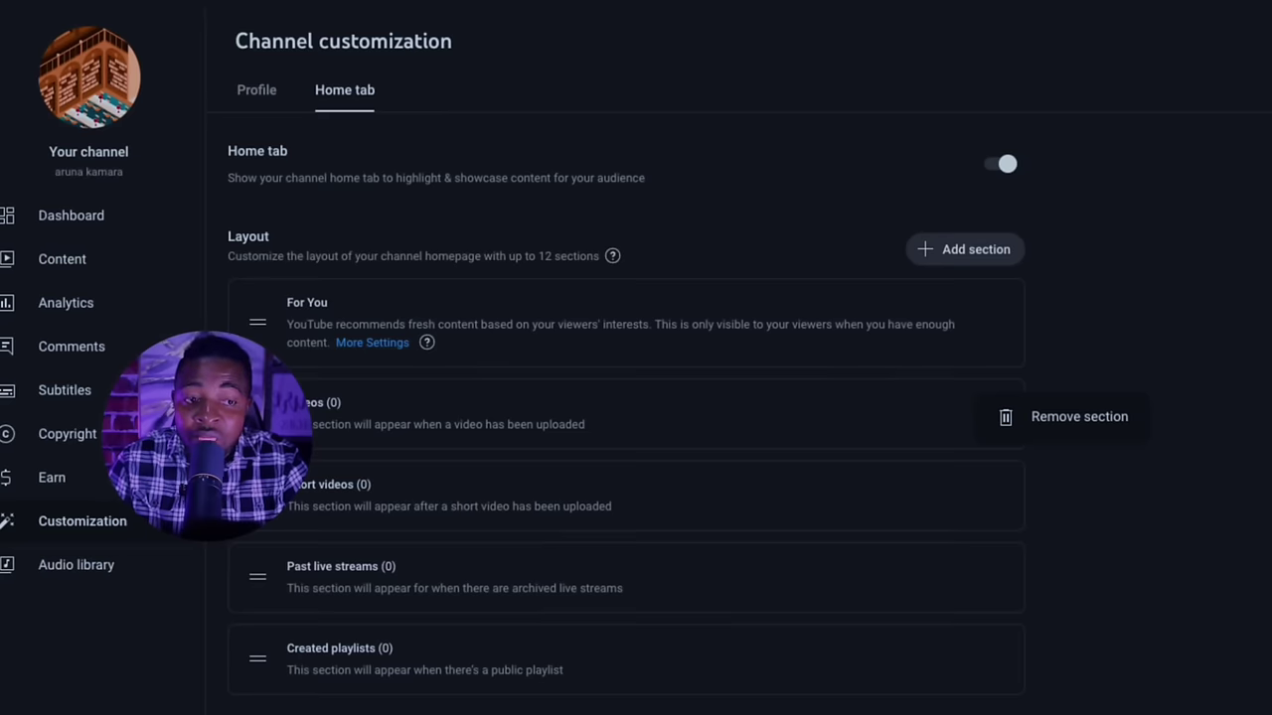
key(Escape)
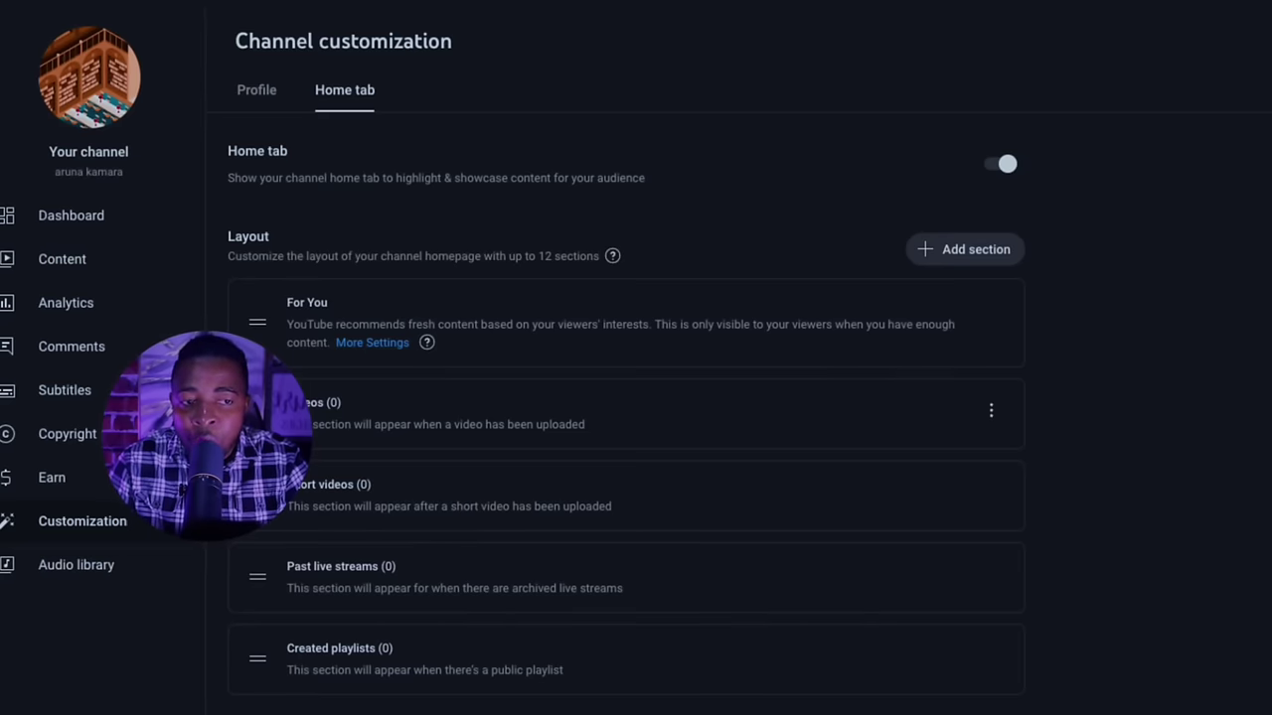